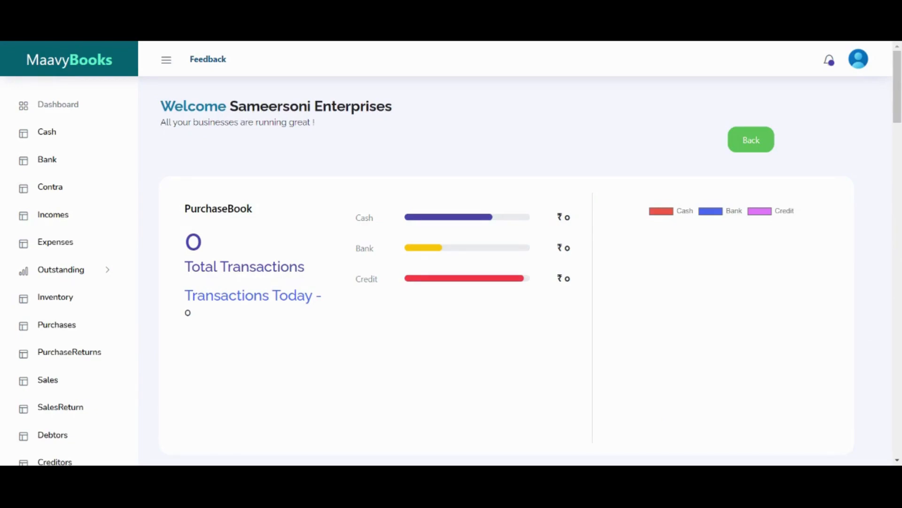
Return to the business overview and open the Invoicing group's Purchases book at its PurchaseBook Create form
{"action": "key", "text": "alt+Left"}
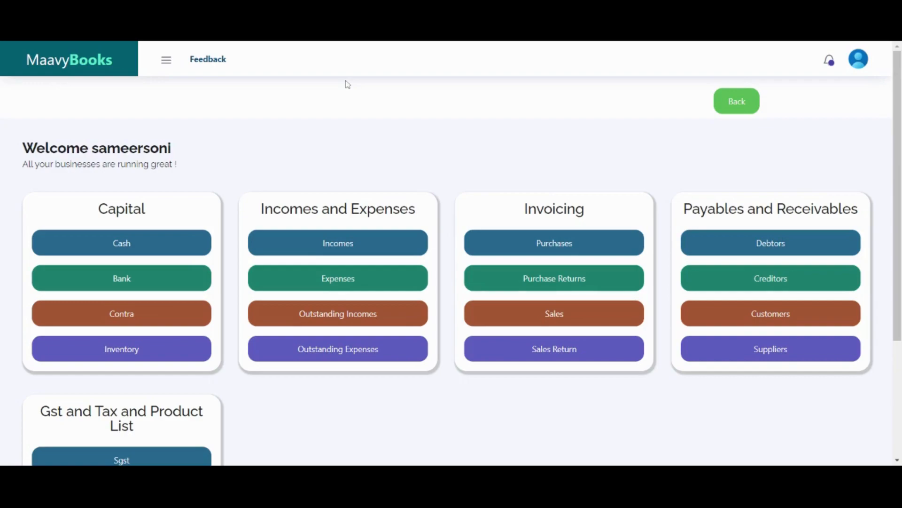
{"action": "scroll", "coordinate": [889, 125], "scroll_direction": "down", "scroll_amount": 1}
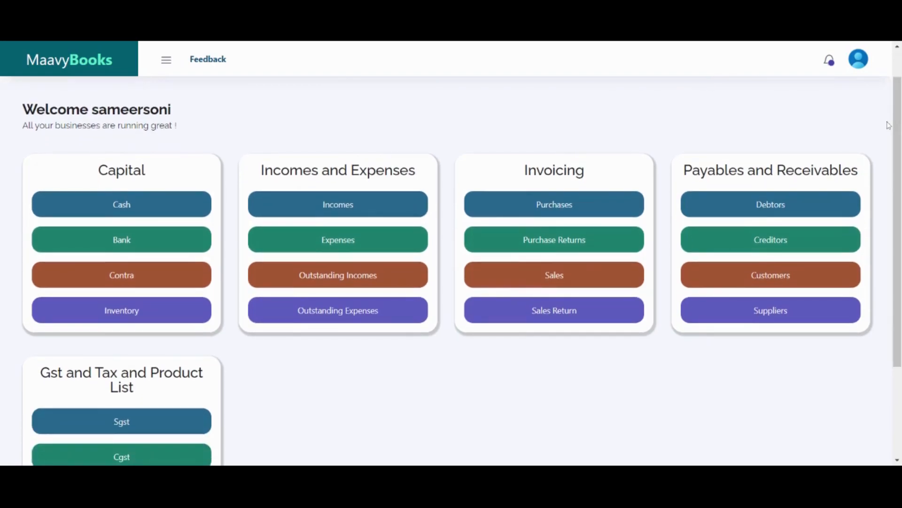
{"action": "left_click", "coordinate": [561, 206]}
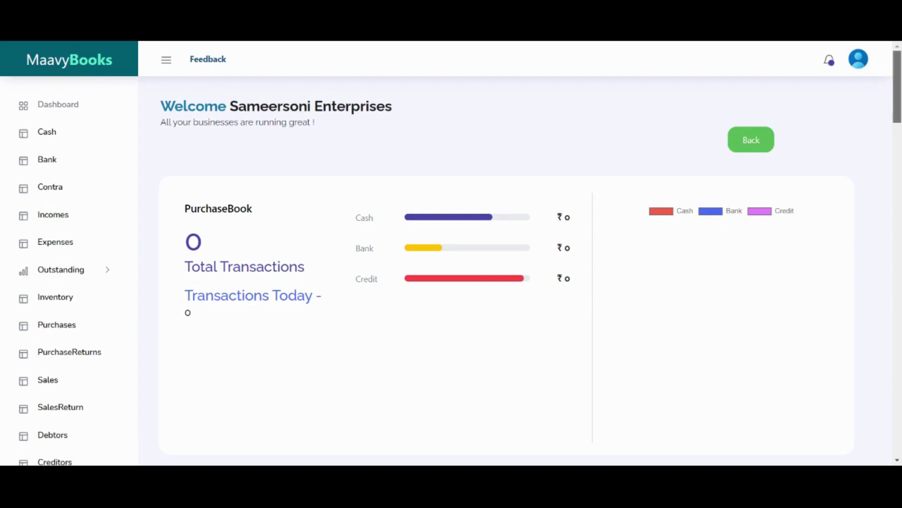
{"action": "scroll", "coordinate": [897, 94], "scroll_direction": "down", "scroll_amount": 2}
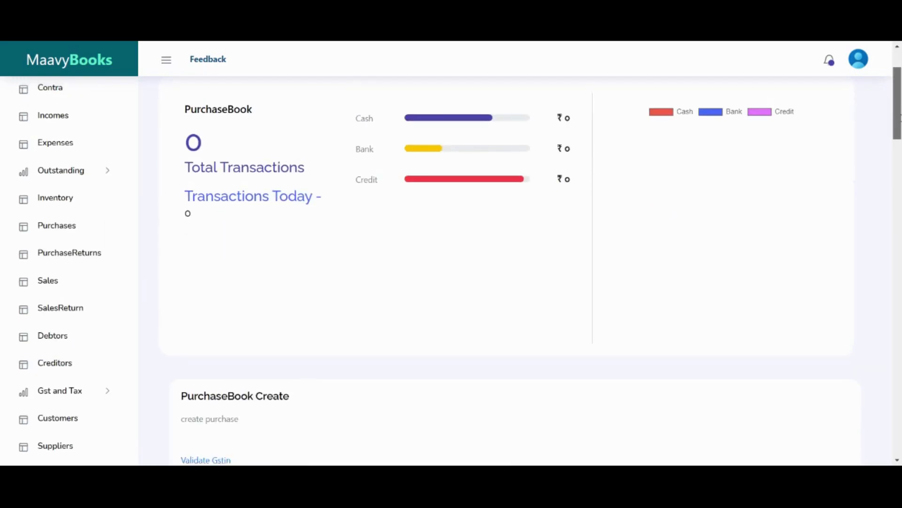
{"action": "scroll", "coordinate": [876, 127], "scroll_direction": "up", "scroll_amount": 2}
{"action": "left_click_drag", "start_coordinate": [895, 88], "coordinate": [876, 160]}
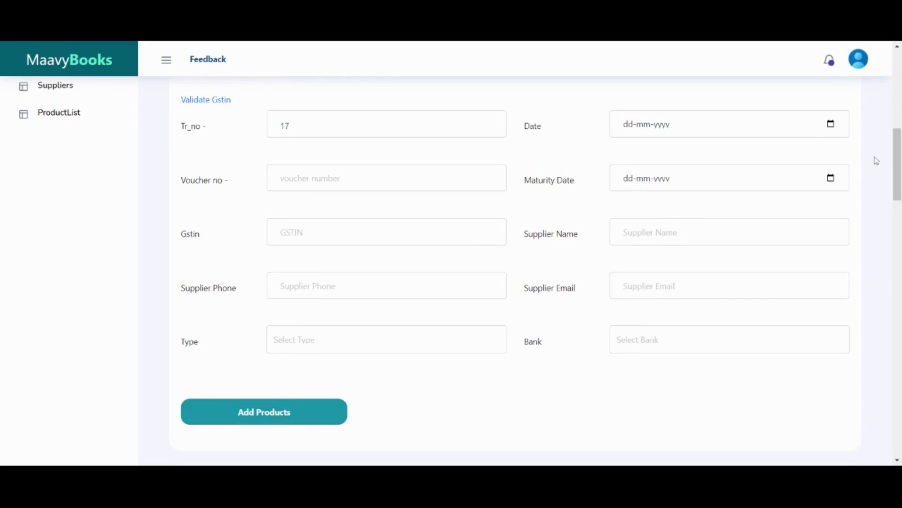
{"action": "left_click_drag", "start_coordinate": [898, 146], "coordinate": [899, 136]}
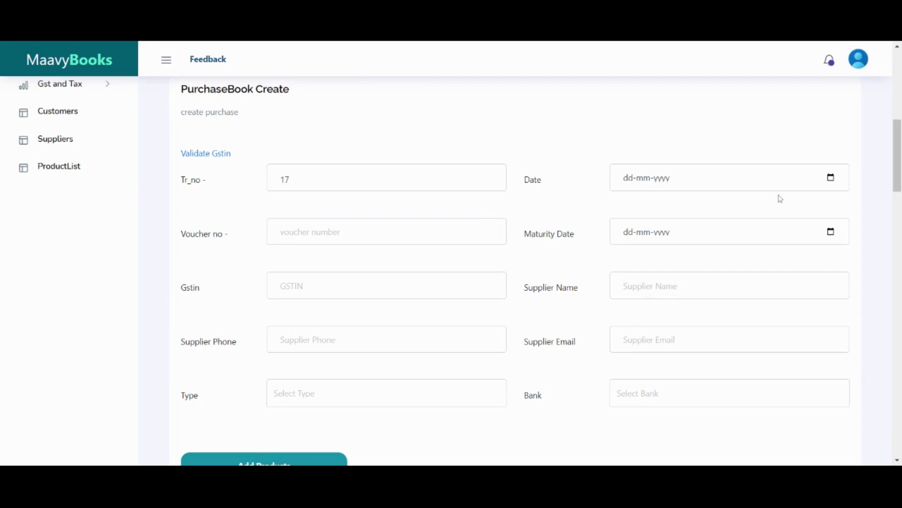
Set the purchase date to 23-04-2022 and enter voucher number 123
{"action": "left_click", "coordinate": [838, 181]}
{"action": "key", "text": "Return"}
{"action": "scroll", "coordinate": [844, 221], "scroll_direction": "down", "scroll_amount": 1}
{"action": "left_click", "coordinate": [830, 231]}
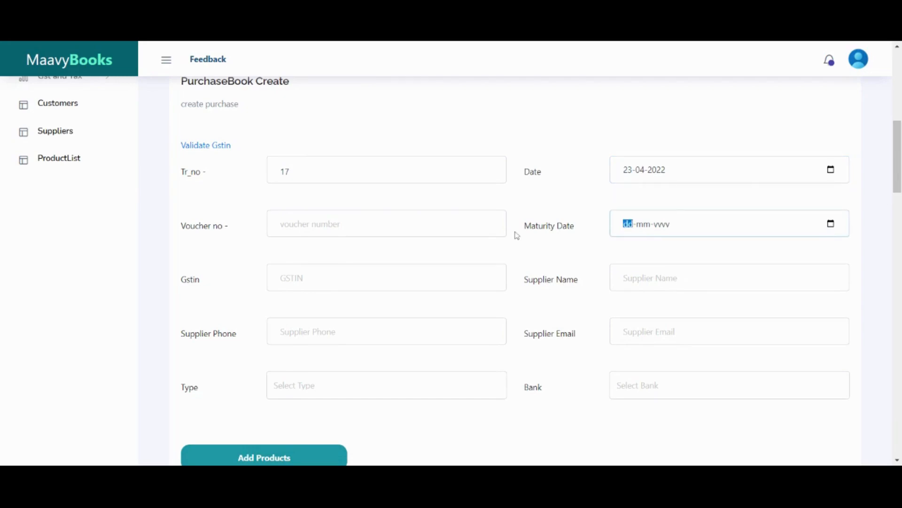
{"action": "key", "text": "shift+Tab"}
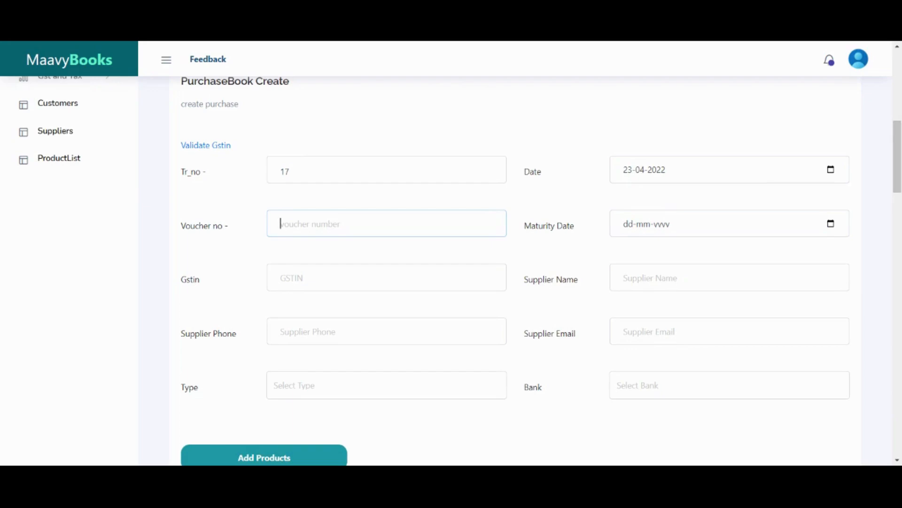
{"action": "type", "text": "123"}
Fill in the supplier's name from the suggested entry and dismiss the supplier selection
{"action": "left_click", "coordinate": [282, 277]}
{"action": "key", "text": "Tab"}
{"action": "key", "text": "Down"}
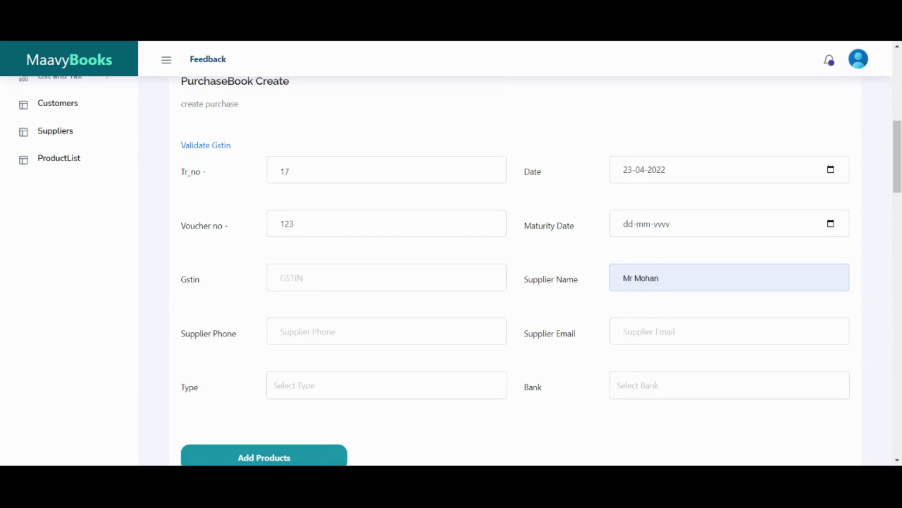
{"action": "key", "text": "Return"}
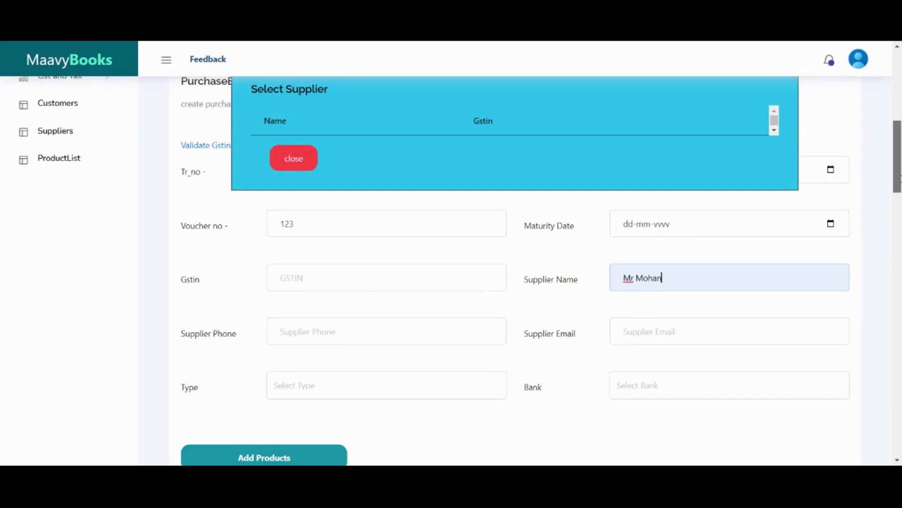
{"action": "scroll", "coordinate": [898, 178], "scroll_direction": "up", "scroll_amount": 1}
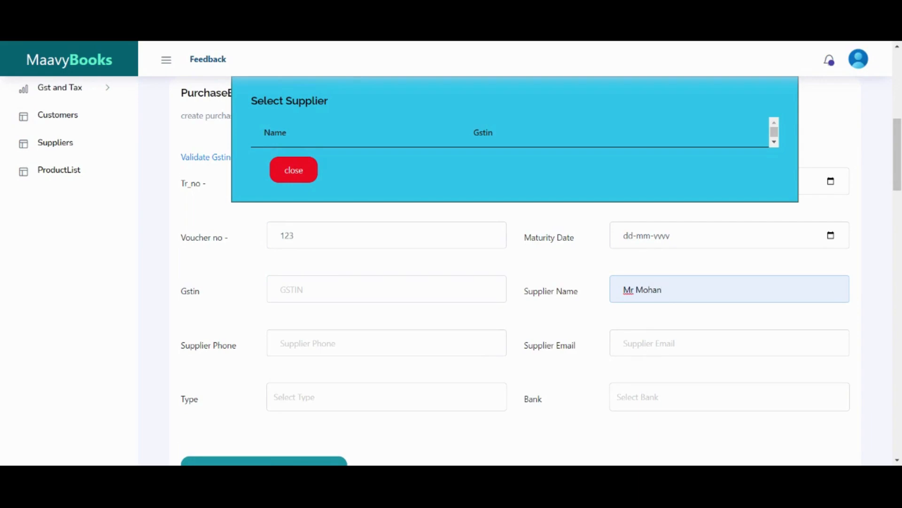
{"action": "left_click", "coordinate": [291, 172]}
Try the purchase type options and choose a bank for the purchase
{"action": "scroll", "coordinate": [886, 168], "scroll_direction": "down", "scroll_amount": 2}
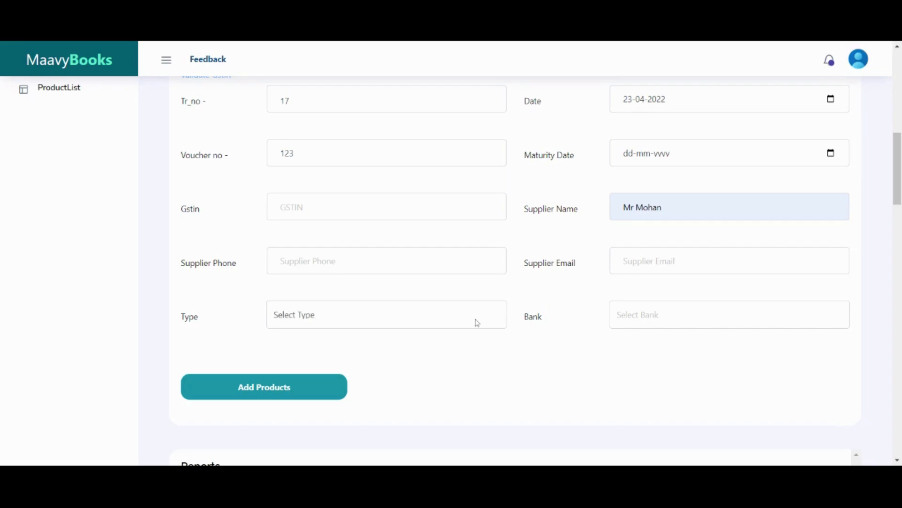
{"action": "left_click_drag", "start_coordinate": [897, 189], "coordinate": [897, 168]}
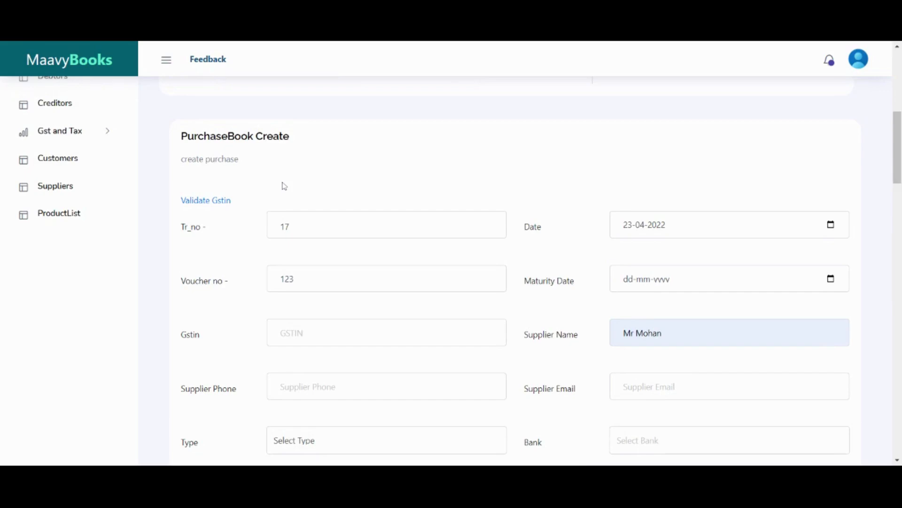
{"action": "left_click_drag", "start_coordinate": [897, 180], "coordinate": [896, 211]}
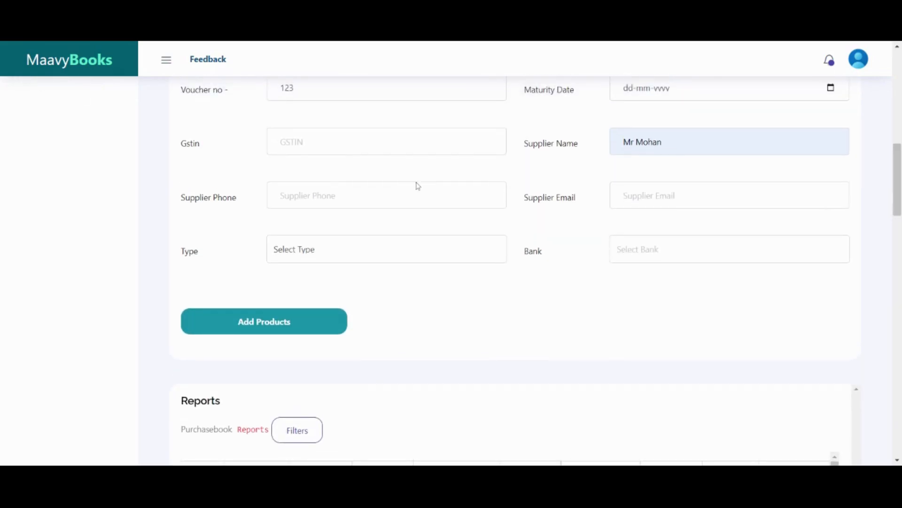
{"action": "left_click", "coordinate": [420, 276]}
{"action": "left_click", "coordinate": [419, 249]}
{"action": "left_click", "coordinate": [376, 294]}
{"action": "left_click", "coordinate": [405, 262]}
{"action": "left_click", "coordinate": [357, 311]}
{"action": "left_click", "coordinate": [655, 249]}
{"action": "left_click", "coordinate": [644, 282]}
Select the final purchase type and proceed to adding products to the purchase
{"action": "left_click", "coordinate": [471, 252]}
{"action": "left_click", "coordinate": [273, 327]}
{"action": "left_click", "coordinate": [273, 326]}
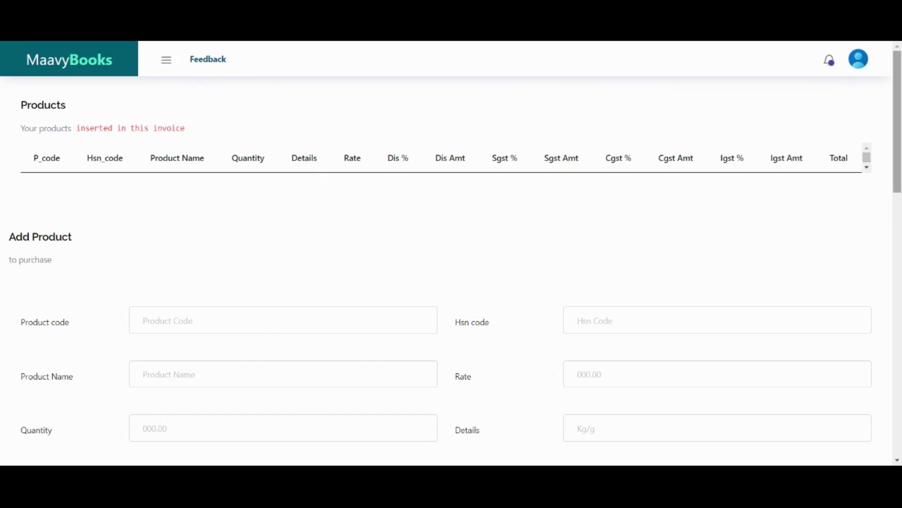
Enter "Red shirt" as the product name in the Add Product form and dismiss the product selection
{"action": "left_click_drag", "start_coordinate": [901, 132], "coordinate": [901, 147]}
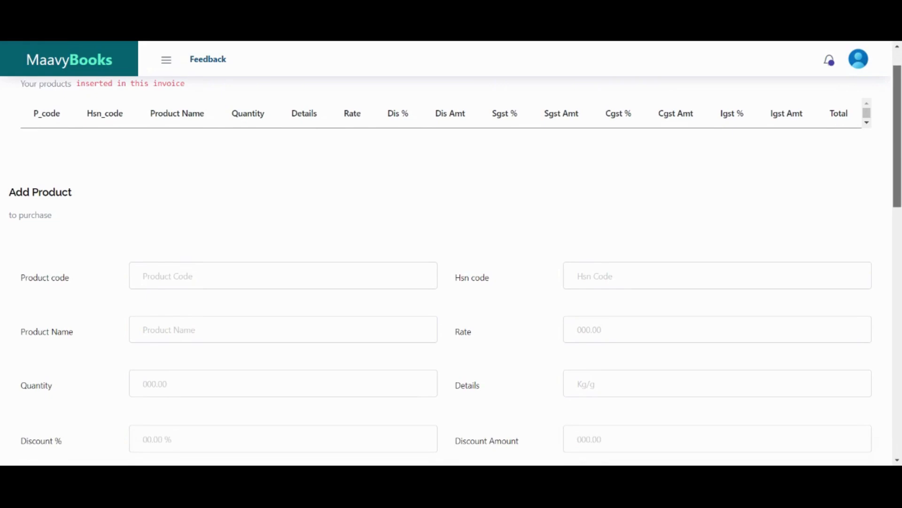
{"action": "mouse_move", "coordinate": [901, 147]}
{"action": "left_mouse_down"}
{"action": "mouse_move", "coordinate": [901, 132]}
{"action": "mouse_move", "coordinate": [900, 143]}
{"action": "left_mouse_up"}
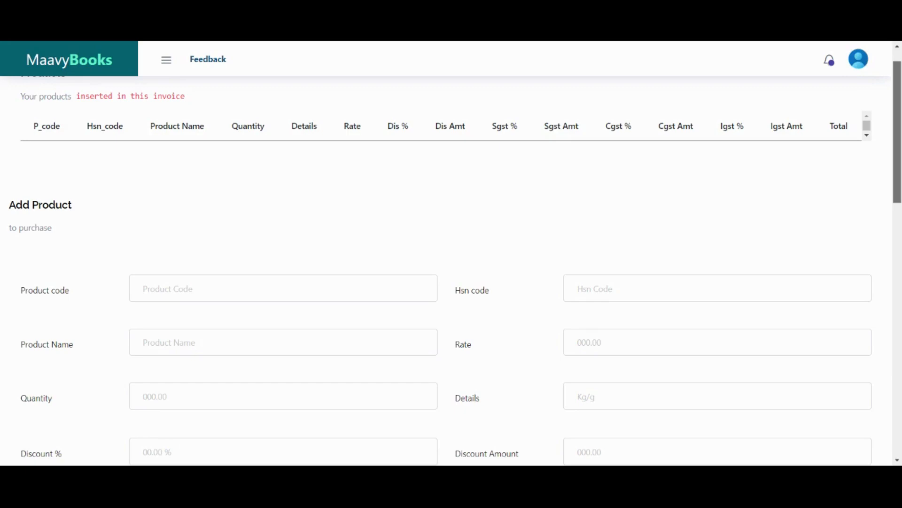
{"action": "left_click_drag", "start_coordinate": [898, 141], "coordinate": [899, 177]}
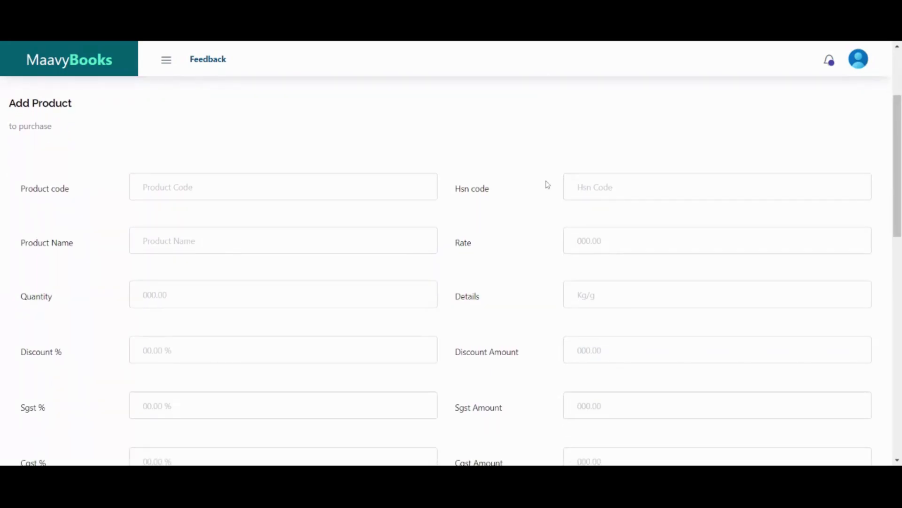
{"action": "left_click", "coordinate": [292, 241]}
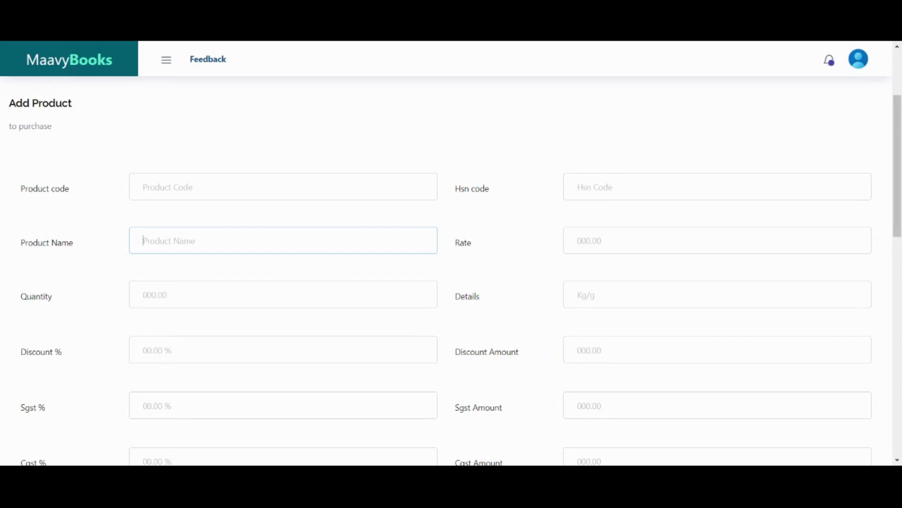
{"action": "type", "text": "Red sh"}
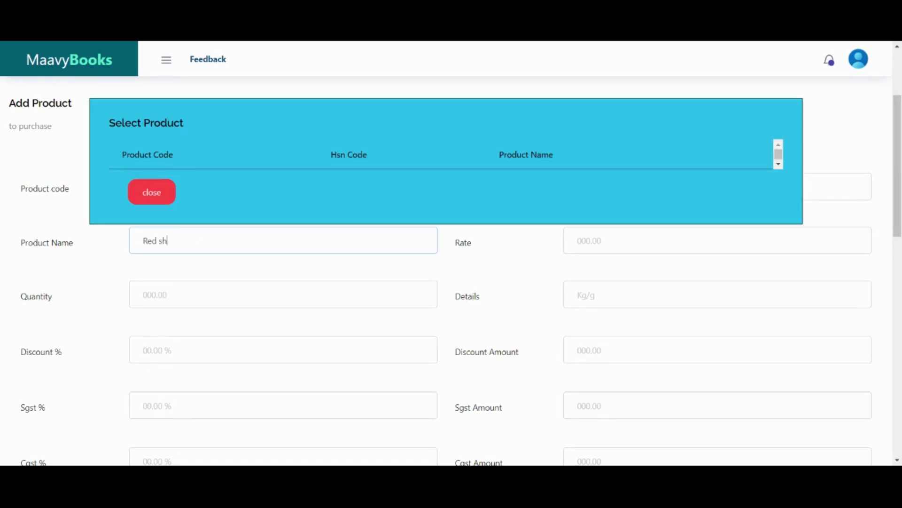
{"action": "type", "text": "irt"}
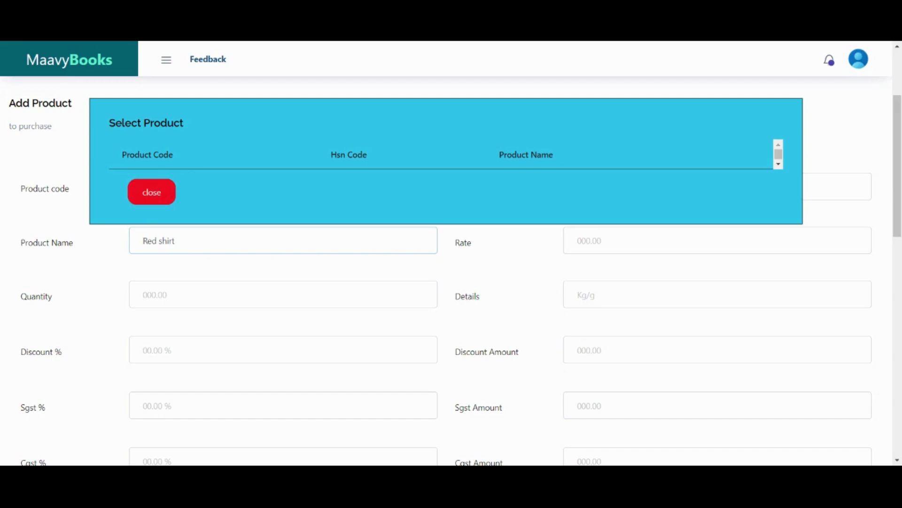
{"action": "left_click", "coordinate": [152, 193]}
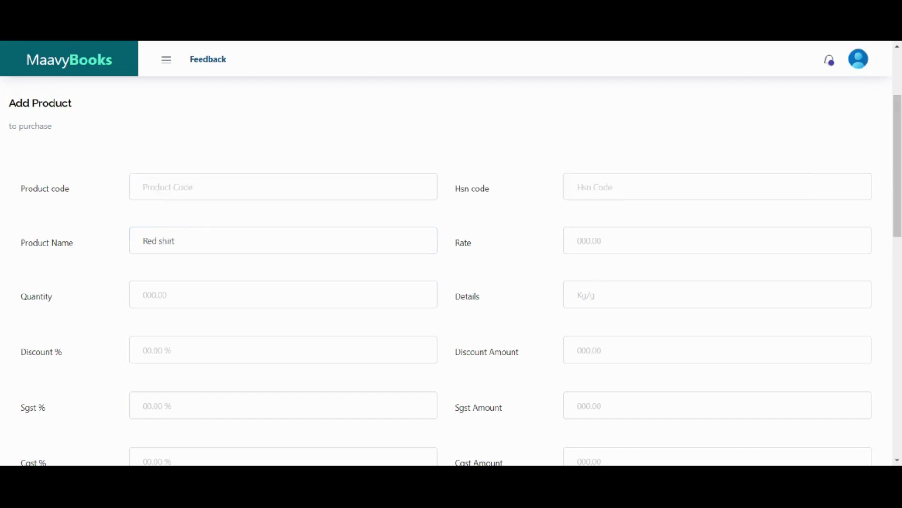
Set the product code to 123546 and the HSN code to 854741
{"action": "left_click", "coordinate": [283, 187]}
{"action": "type", "text": "123546"}
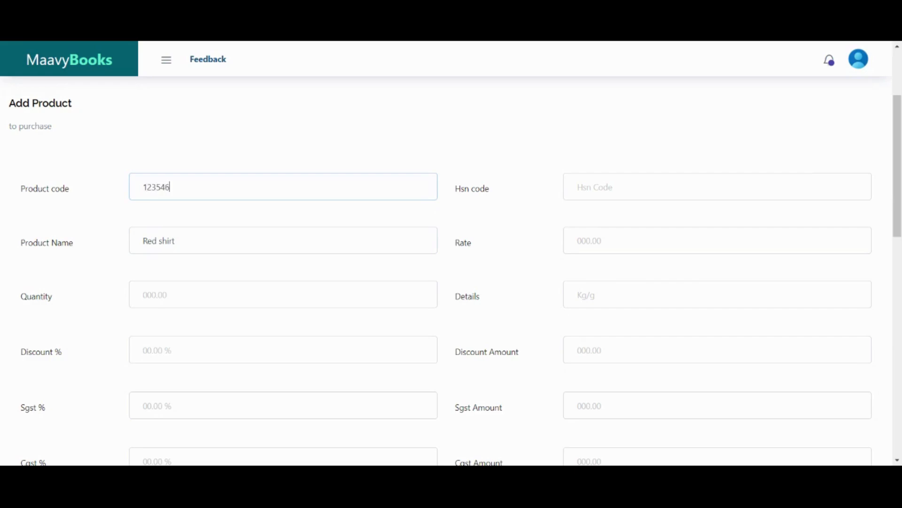
{"action": "key", "text": "Tab"}
{"action": "type", "text": "854741"}
{"action": "key", "text": "Tab"}
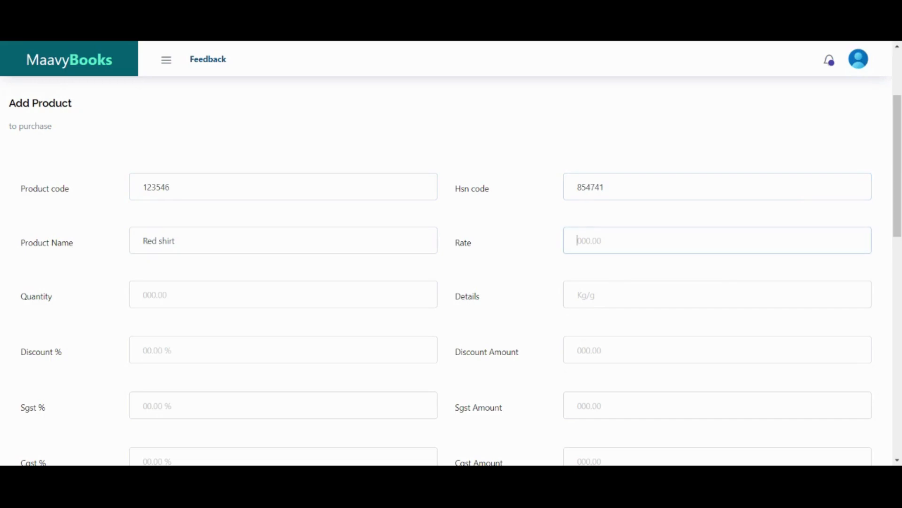
Enter a rate of 200.00, a quantity of 100.00 and "pcs" as the details for the red shirt
{"action": "type", "text": "200.00"}
{"action": "key", "text": "Tab"}
{"action": "type", "text": "100.00"}
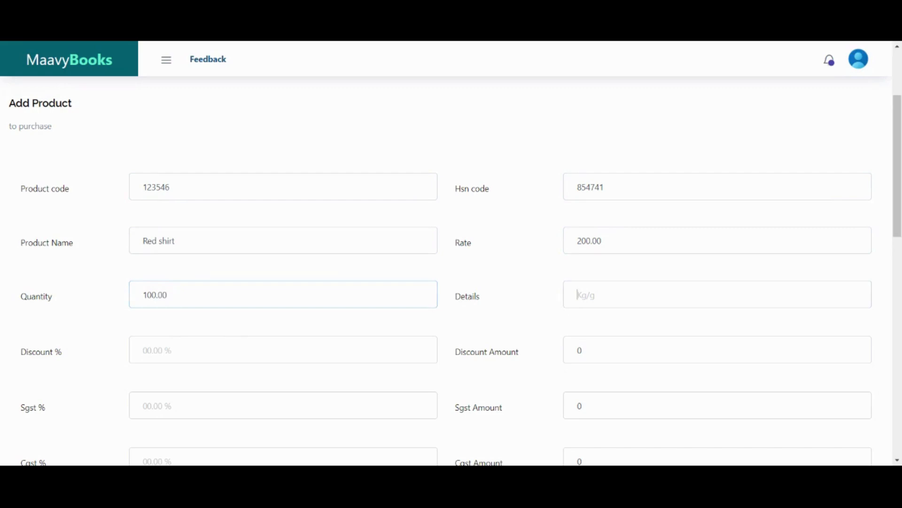
{"action": "type", "text": "pcs"}
{"action": "scroll", "coordinate": [879, 224], "scroll_direction": "down", "scroll_amount": 1}
Set the discount, SGST and CGST percentages of the product to 6 each
{"action": "key", "text": "Tab"}
{"action": "type", "text": "1"}
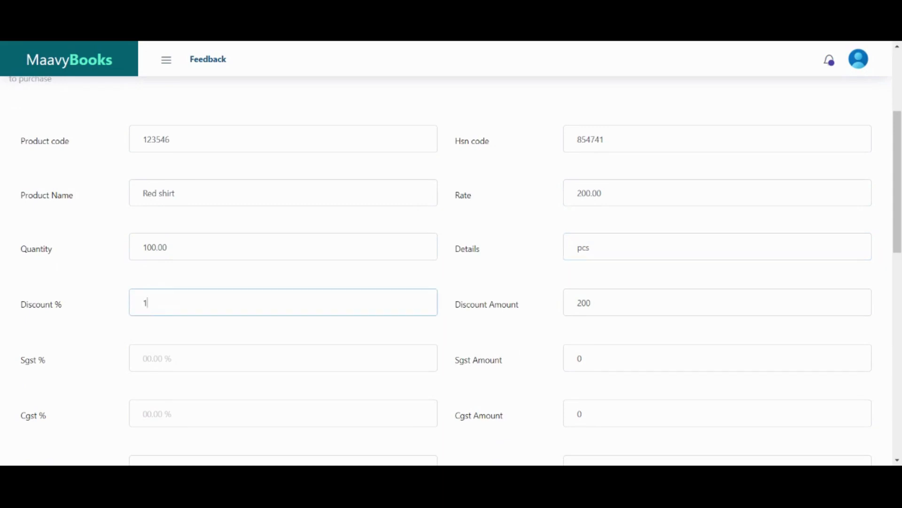
{"action": "key", "text": "BackSpace"}
{"action": "type", "text": "6"}
{"action": "key", "text": "Tab"}
{"action": "type", "text": "6"}
{"action": "key", "text": "Tab"}
{"action": "type", "text": "6"}
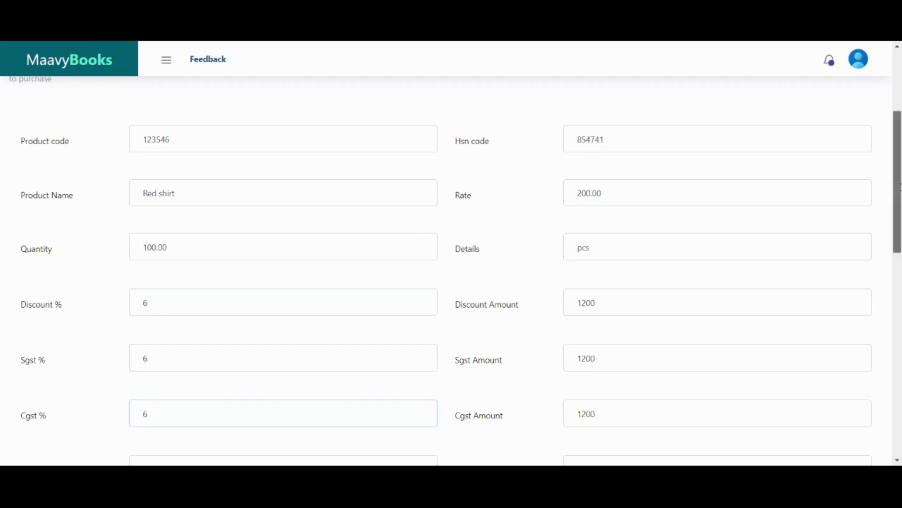
Add the red shirt to the purchase invoice and check its row in the products table
{"action": "scroll", "coordinate": [419, 248], "scroll_direction": "down", "scroll_amount": 4}
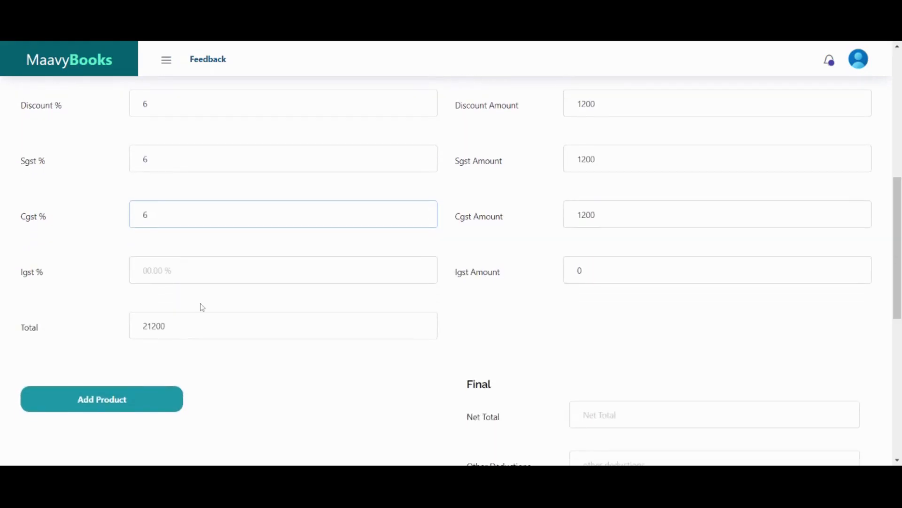
{"action": "left_click", "coordinate": [104, 408]}
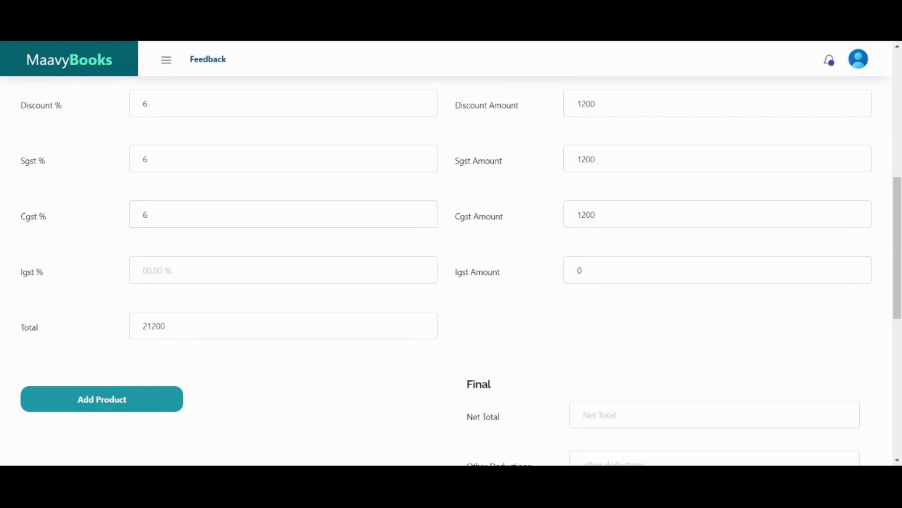
{"action": "left_click_drag", "start_coordinate": [896, 314], "coordinate": [895, 187]}
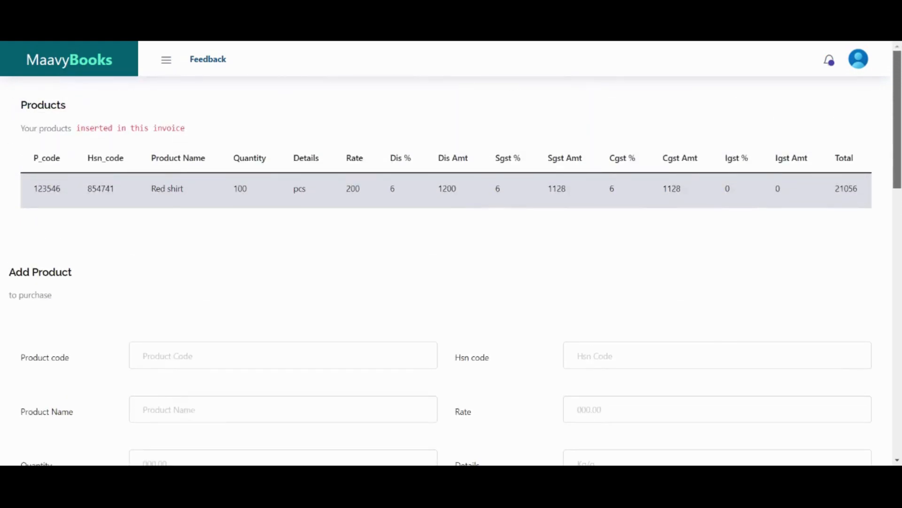
In the final totals, enter other deductions of 1056, other expenses of 1000 and shipping and carriages of 1000
{"action": "scroll", "coordinate": [874, 308], "scroll_direction": "down", "scroll_amount": 10}
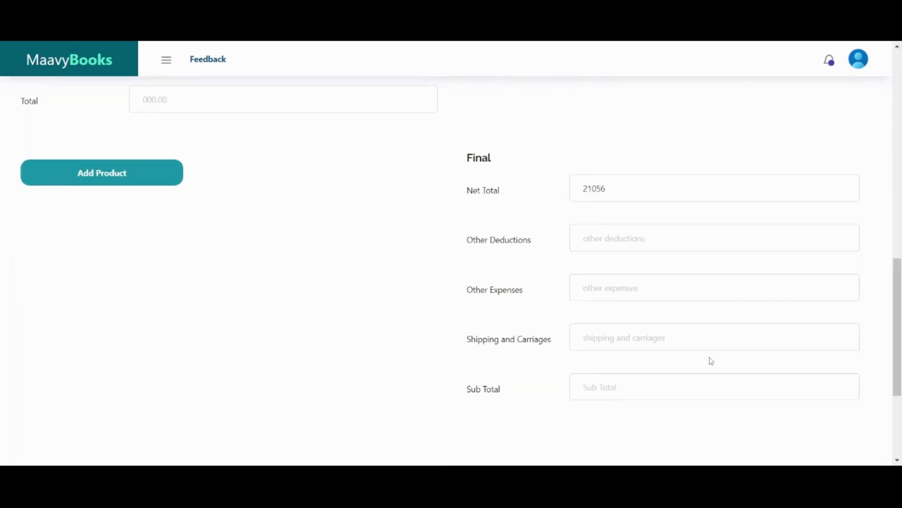
{"action": "type", "text": "1056"}
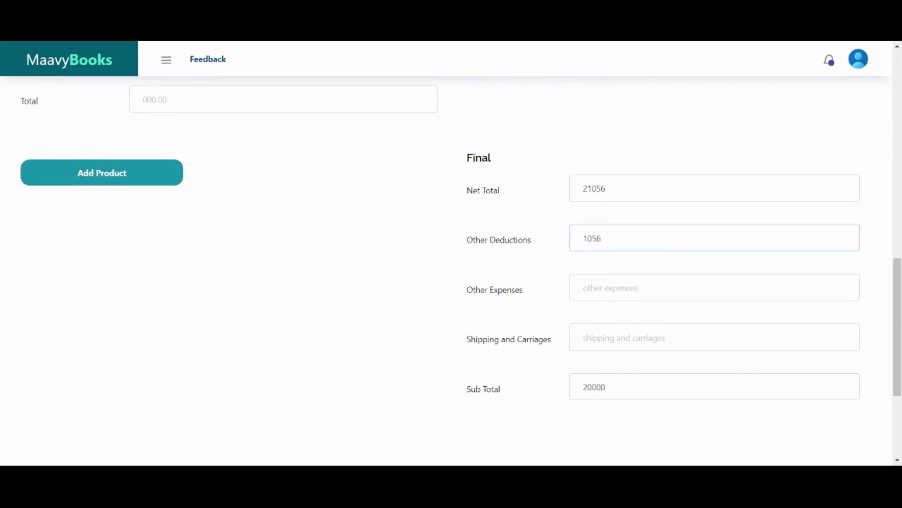
{"action": "type", "text": "1000"}
{"action": "left_click", "coordinate": [675, 334]}
{"action": "type", "text": "1000"}
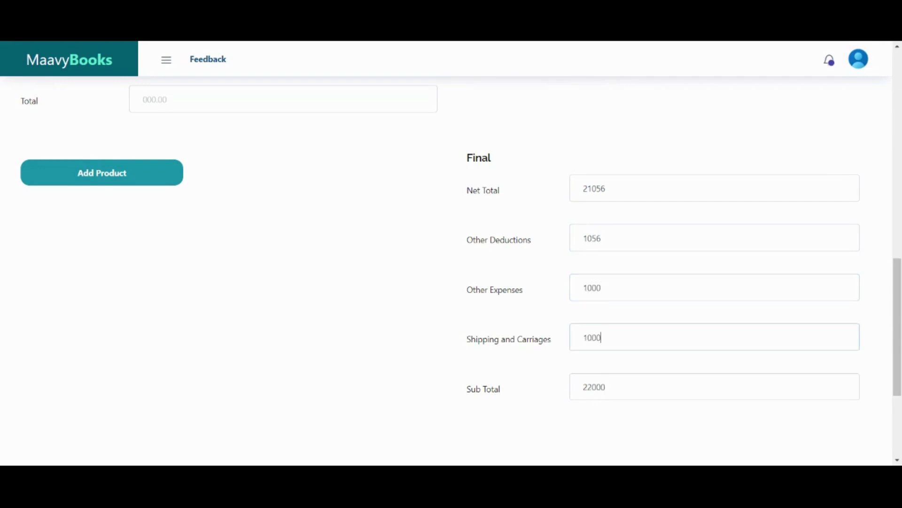
Enter "credit purchases" as the particular and submit the purchase
{"action": "left_click_drag", "start_coordinate": [897, 310], "coordinate": [897, 356]}
{"action": "left_click", "coordinate": [517, 374]}
{"action": "type", "text": "credit"}
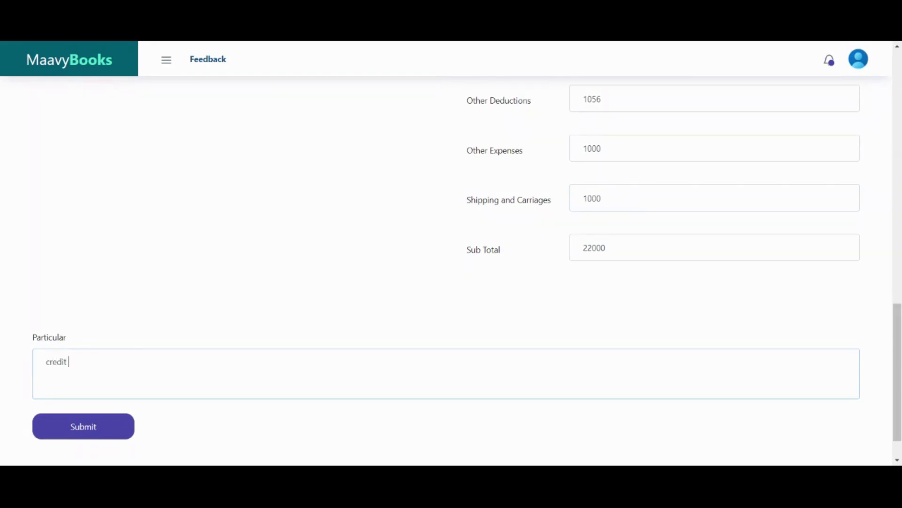
{"action": "type", "text": " purchases"}
{"action": "left_click", "coordinate": [89, 429]}
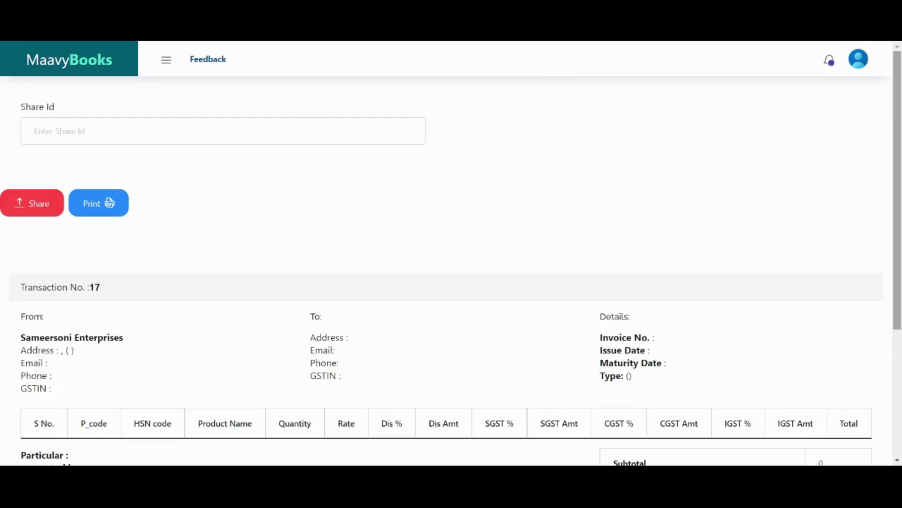
Review the generated purchase invoice and share it with the share ID sameerenterprises
{"action": "left_click_drag", "start_coordinate": [896, 228], "coordinate": [883, 415]}
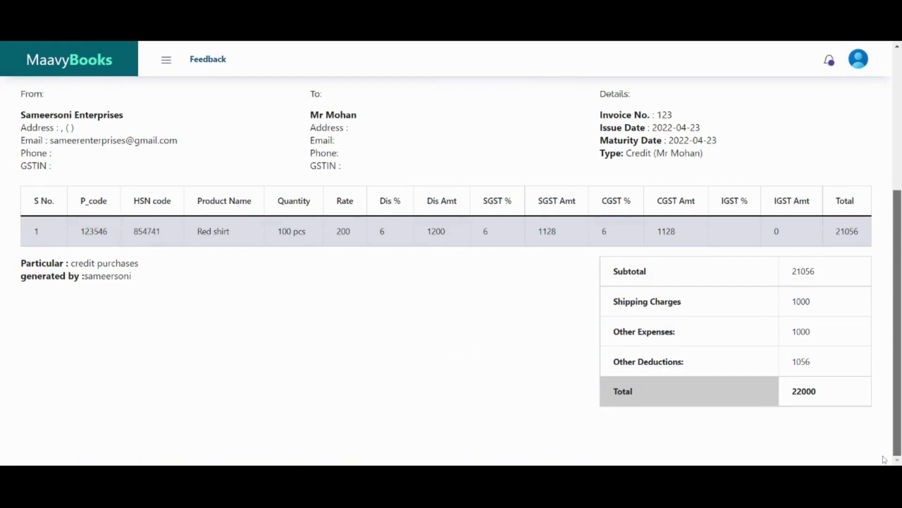
{"action": "scroll", "coordinate": [885, 459], "scroll_direction": "up", "scroll_amount": 5}
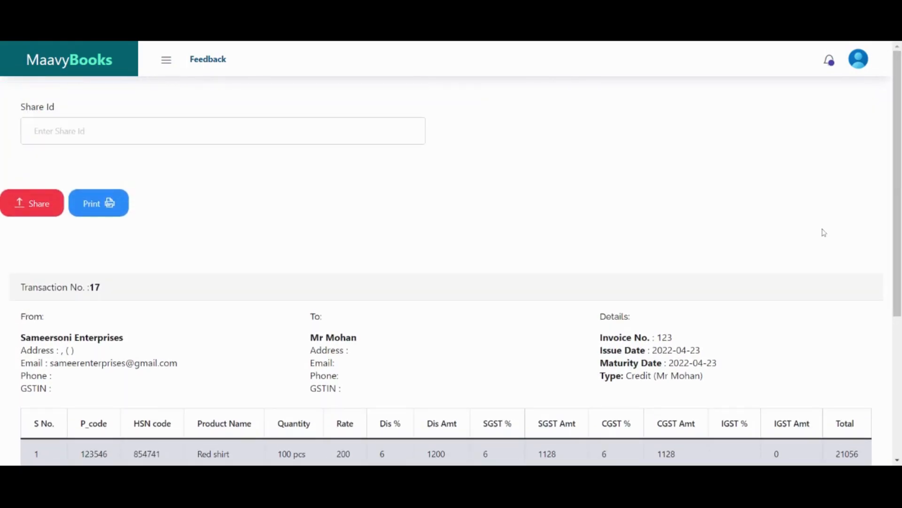
{"action": "type", "text": "sam"}
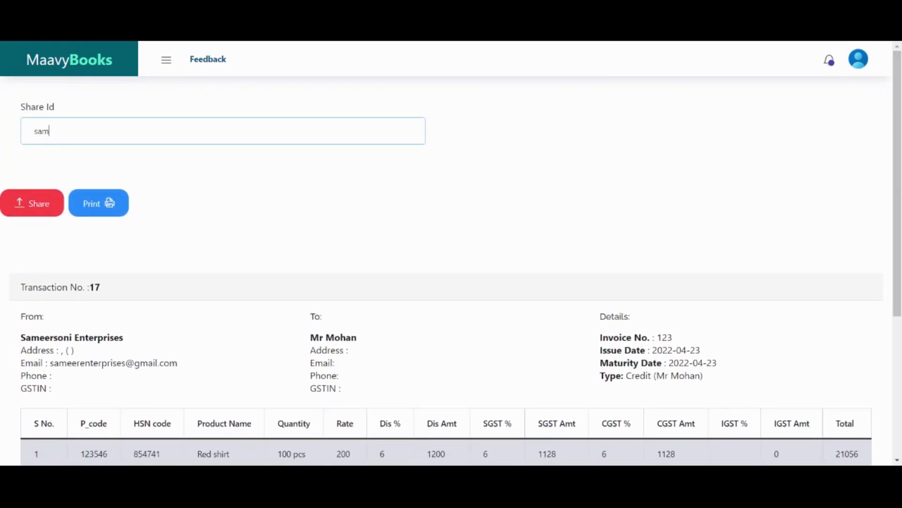
{"action": "type", "text": "eerenter"}
{"action": "type", "text": "pries"}
{"action": "type", "text": "ses"}
{"action": "left_click", "coordinate": [18, 207]}
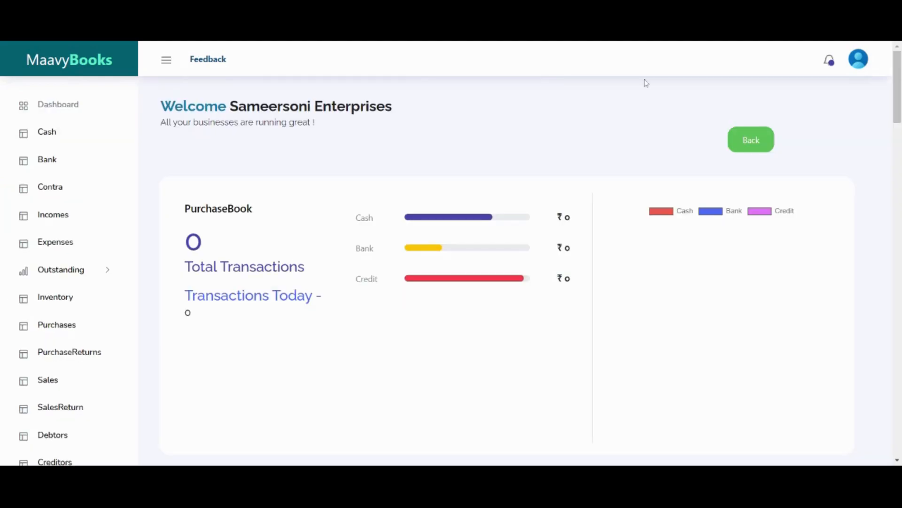
Examine the purchase book's totals and chart, the reports list, the purchases history and the purchase notes sent
{"action": "scroll", "coordinate": [894, 96], "scroll_direction": "down", "scroll_amount": 1}
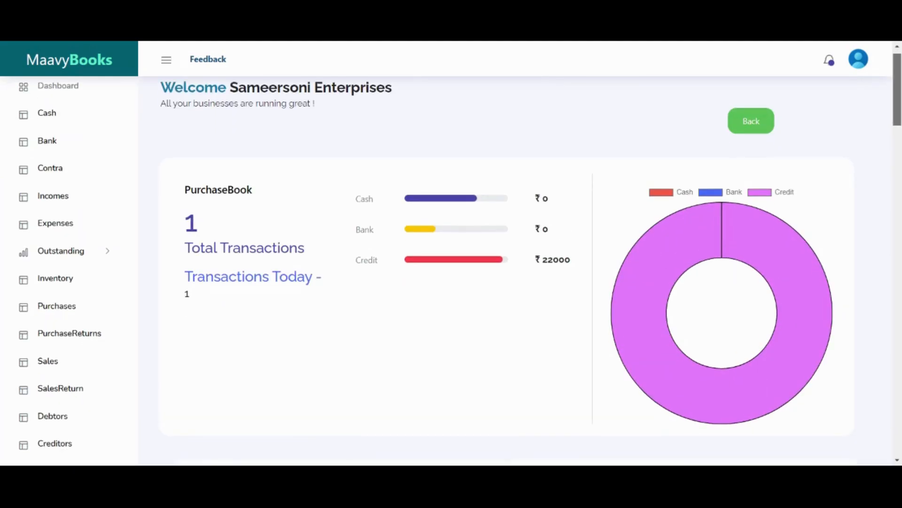
{"action": "scroll", "coordinate": [434, 272], "scroll_direction": "up", "scroll_amount": 1}
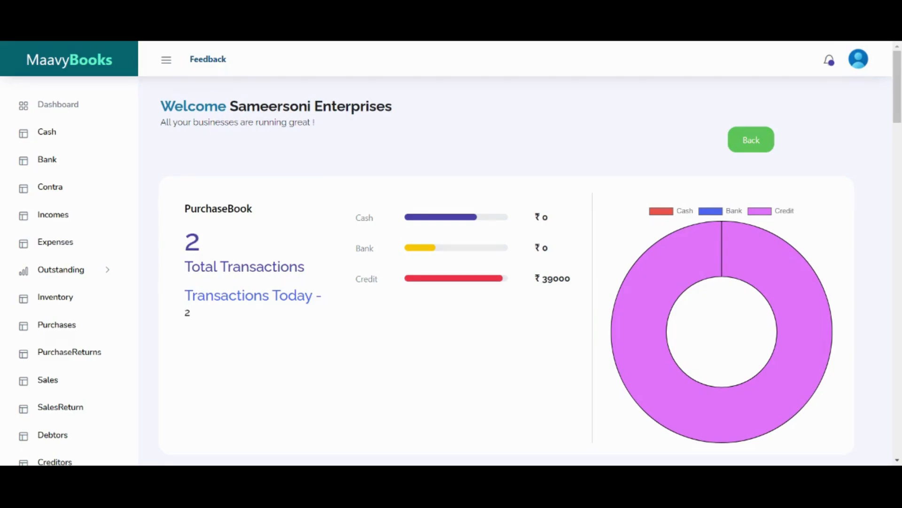
{"action": "scroll", "coordinate": [897, 94], "scroll_direction": "down", "scroll_amount": 3}
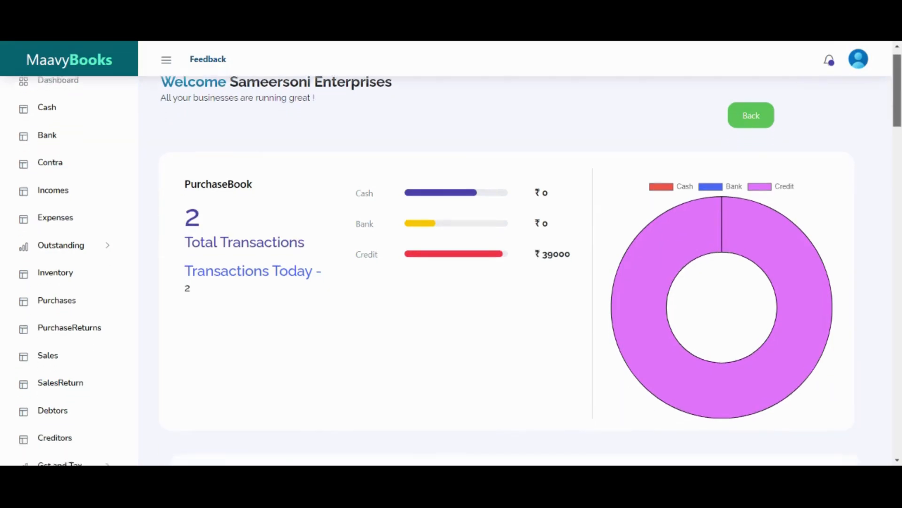
{"action": "left_click_drag", "start_coordinate": [900, 120], "coordinate": [886, 215]}
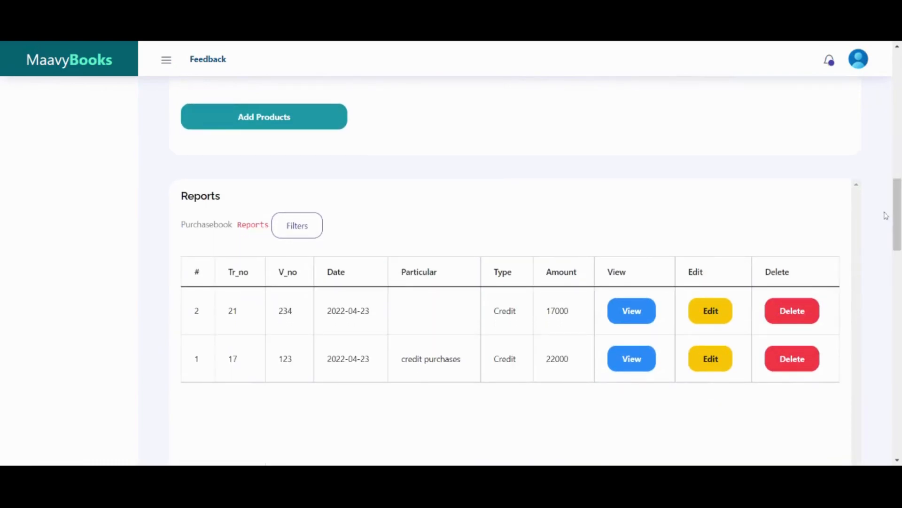
{"action": "scroll", "coordinate": [897, 212], "scroll_direction": "down", "scroll_amount": 1}
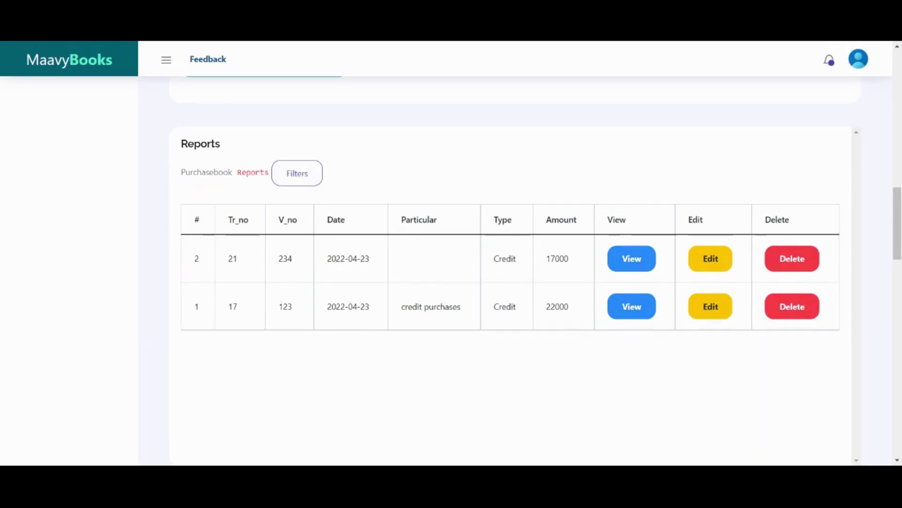
{"action": "left_click_drag", "start_coordinate": [897, 222], "coordinate": [899, 243]}
{"action": "scroll", "coordinate": [871, 347], "scroll_direction": "down", "scroll_amount": 10}
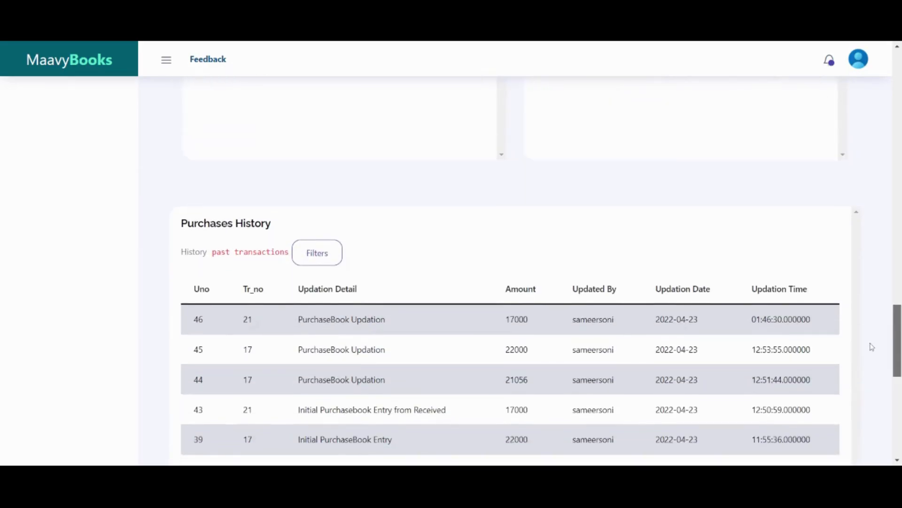
{"action": "scroll", "coordinate": [872, 347], "scroll_direction": "down", "scroll_amount": 1}
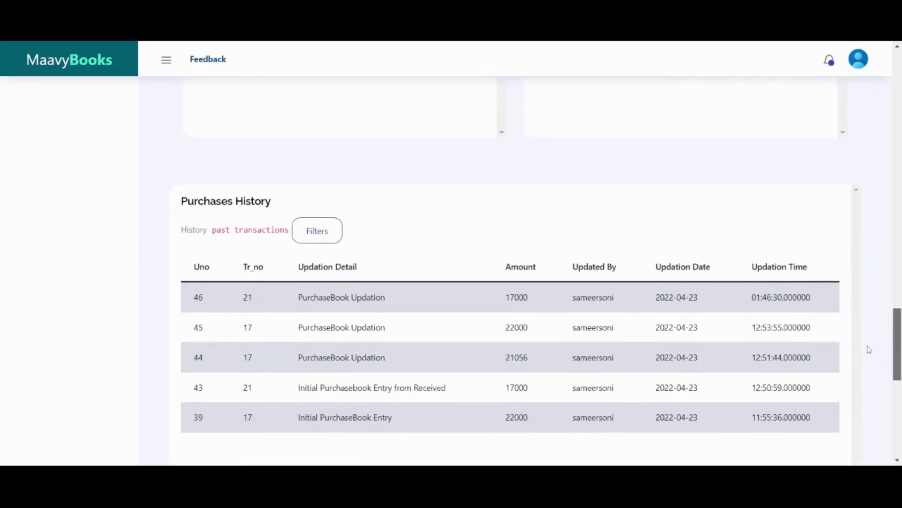
{"action": "scroll", "coordinate": [869, 349], "scroll_direction": "down", "scroll_amount": 2}
{"action": "scroll", "coordinate": [870, 353], "scroll_direction": "up", "scroll_amount": 8}
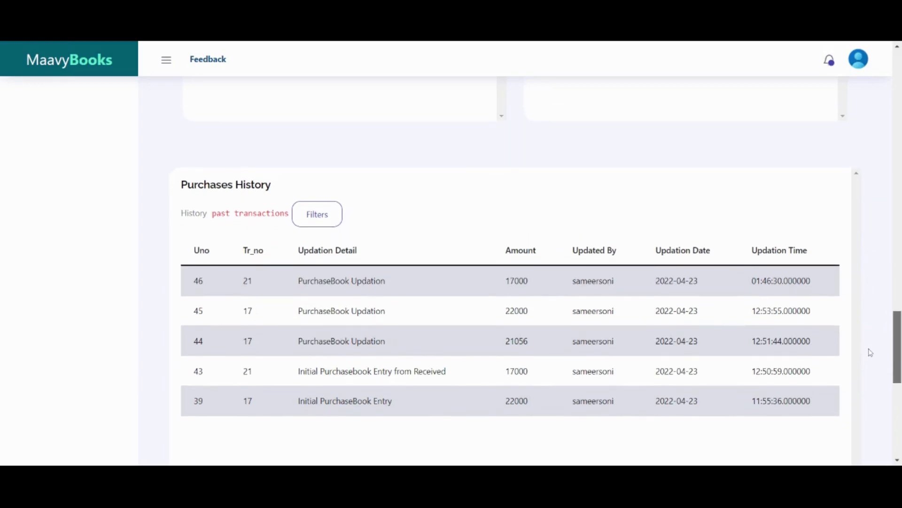
{"action": "scroll", "coordinate": [540, 271], "scroll_direction": "up", "scroll_amount": 10}
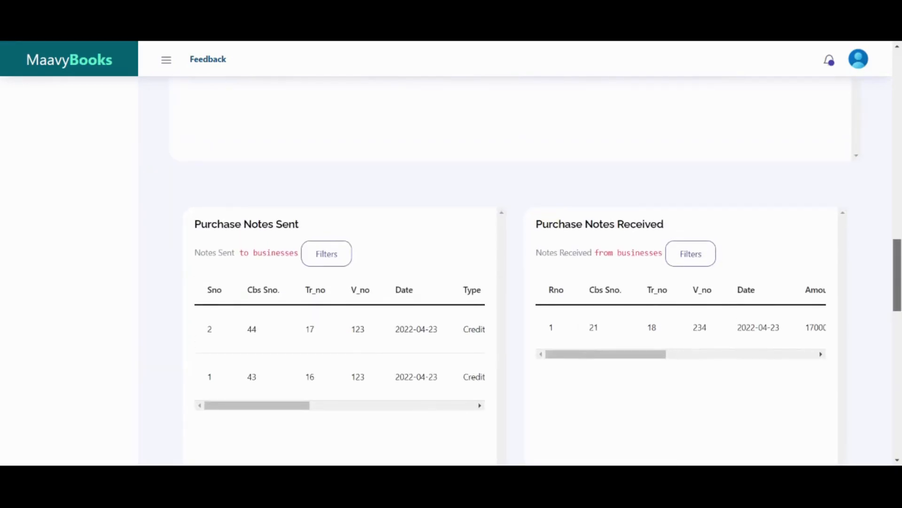
{"action": "left_click_drag", "start_coordinate": [298, 407], "coordinate": [484, 408]}
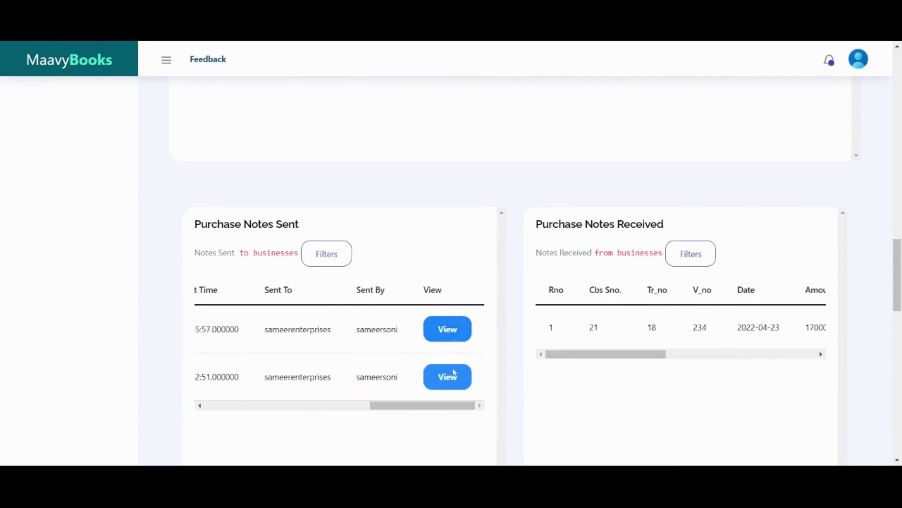
Try to add the received purchase note to the purchases with type Cash and bank SBI, and close the form
{"action": "left_click_drag", "start_coordinate": [559, 356], "coordinate": [724, 353]}
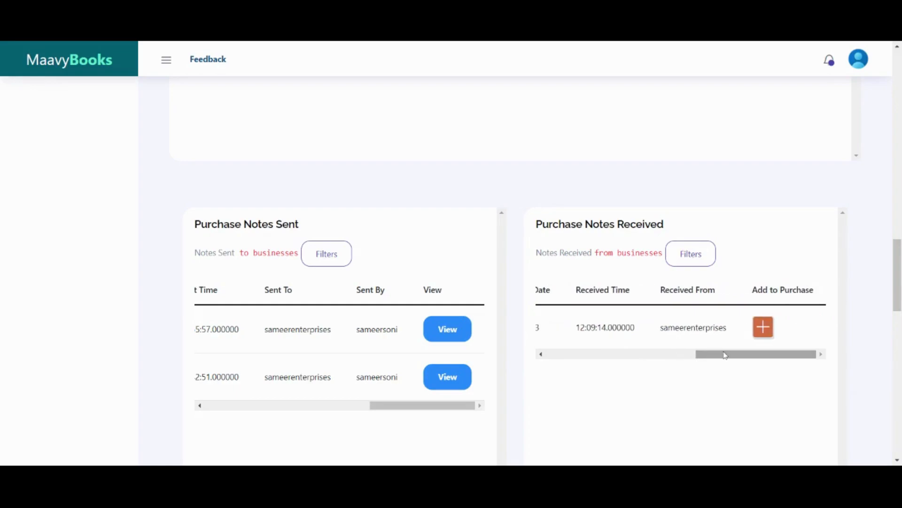
{"action": "left_click", "coordinate": [763, 328]}
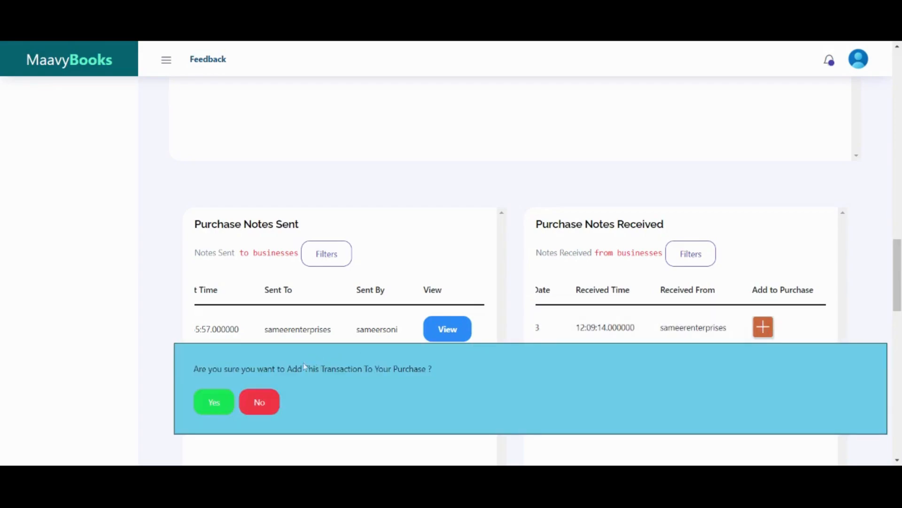
{"action": "left_click", "coordinate": [205, 406]}
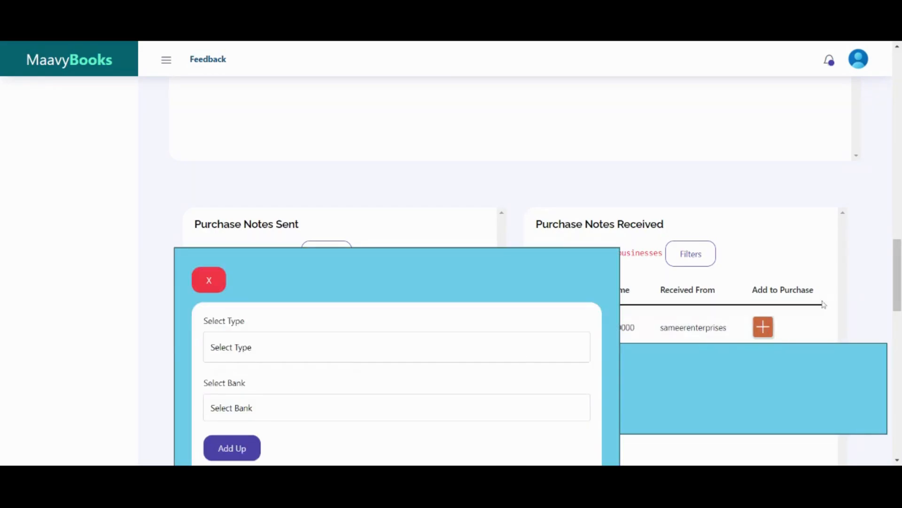
{"action": "scroll", "coordinate": [870, 300], "scroll_direction": "down", "scroll_amount": 2}
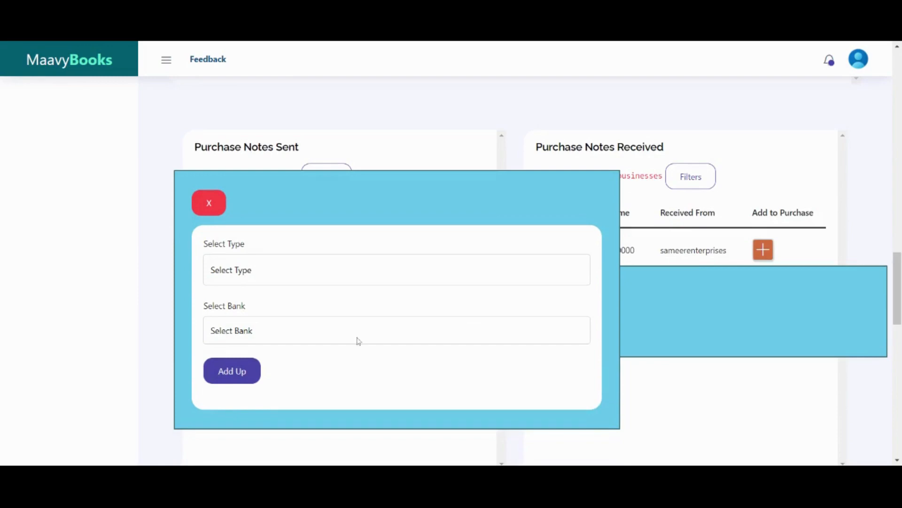
{"action": "left_click", "coordinate": [282, 297]}
{"action": "left_click", "coordinate": [256, 324]}
{"action": "left_click", "coordinate": [246, 354]}
{"action": "left_click", "coordinate": [236, 372]}
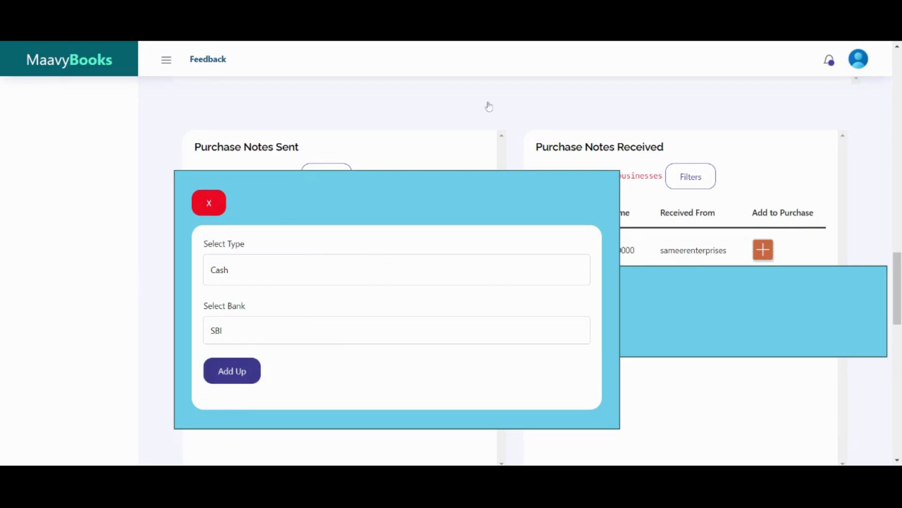
{"action": "left_click", "coordinate": [213, 202]}
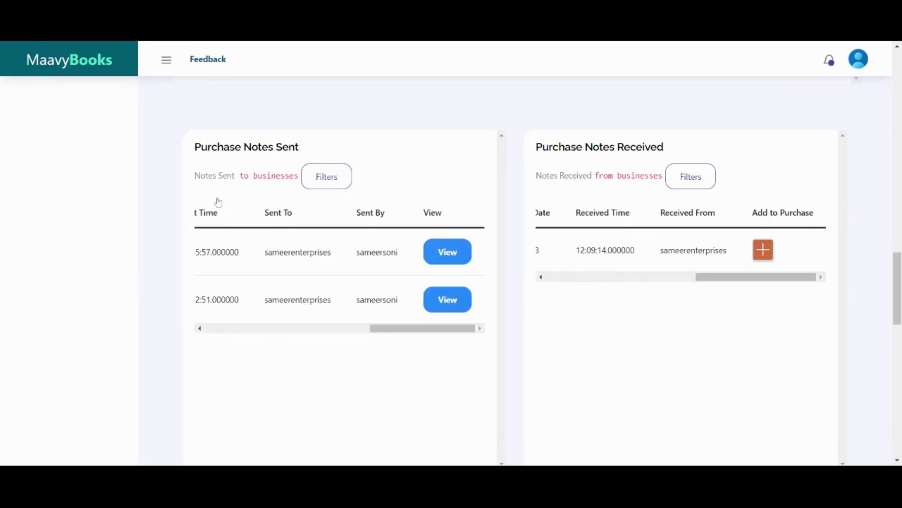
Look through the purchase notes, reports, purchases history and PurchaseBook addup history sections
{"action": "scroll", "coordinate": [660, 229], "scroll_direction": "down", "scroll_amount": 2}
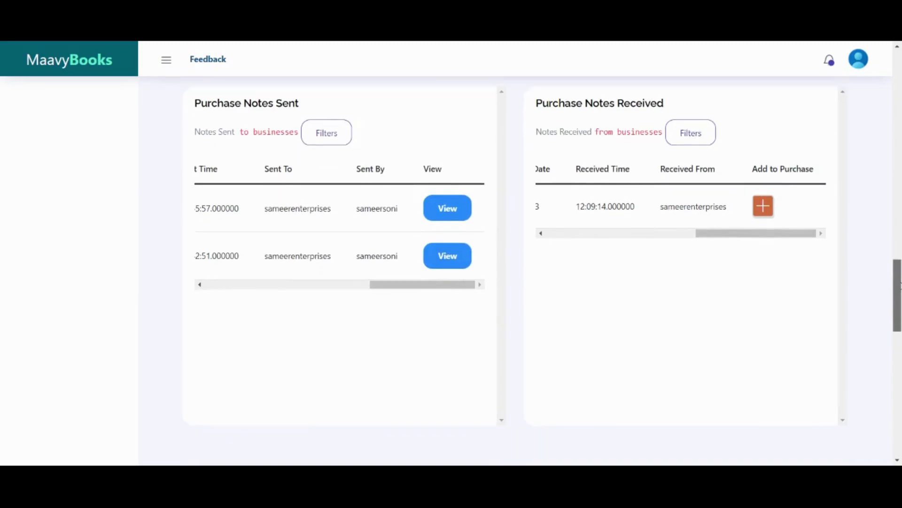
{"action": "scroll", "coordinate": [517, 259], "scroll_direction": "up", "scroll_amount": 6}
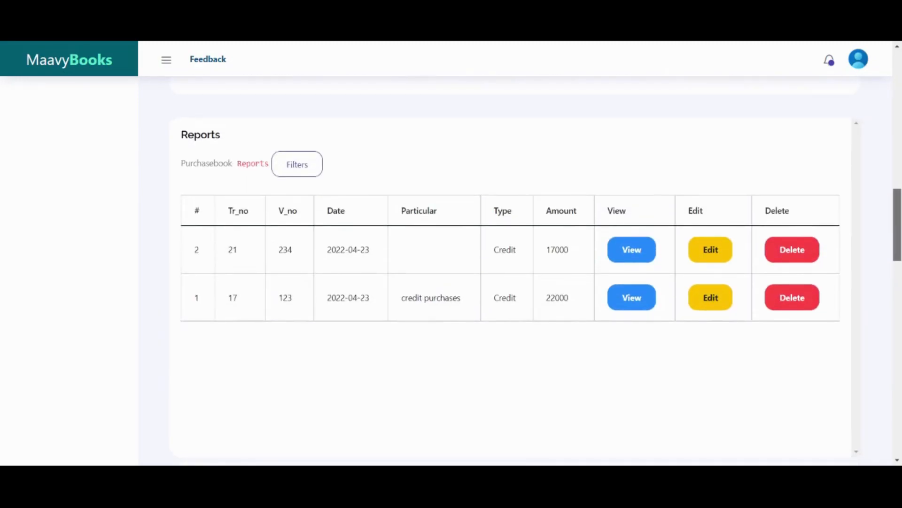
{"action": "scroll", "coordinate": [872, 302], "scroll_direction": "down", "scroll_amount": 6}
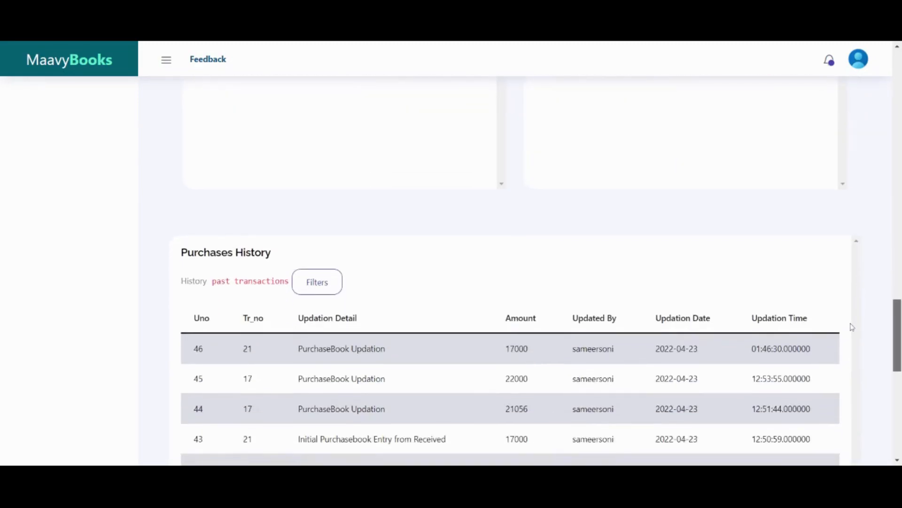
{"action": "scroll", "coordinate": [850, 335], "scroll_direction": "down", "scroll_amount": 2}
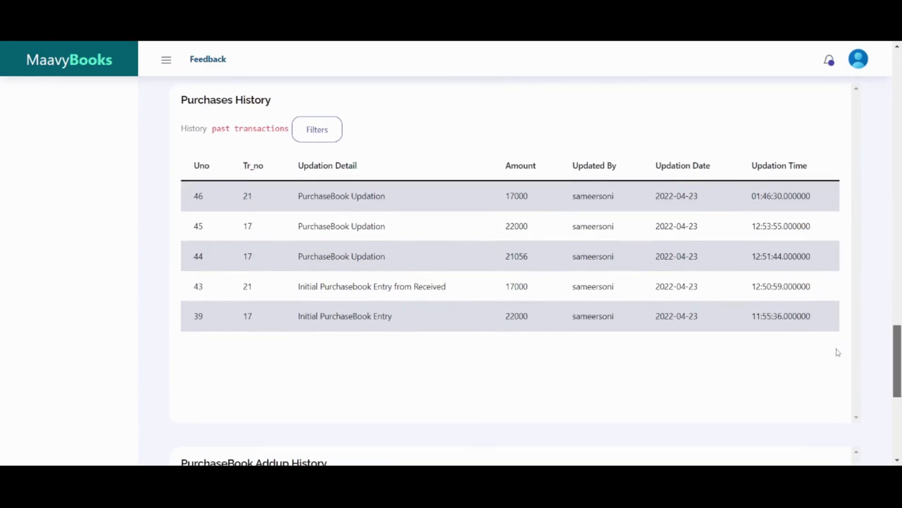
{"action": "scroll", "coordinate": [838, 355], "scroll_direction": "down", "scroll_amount": 3}
{"action": "scroll", "coordinate": [813, 389], "scroll_direction": "up", "scroll_amount": 10}
{"action": "scroll", "coordinate": [830, 391], "scroll_direction": "down", "scroll_amount": 12}
{"action": "scroll", "coordinate": [829, 392], "scroll_direction": "down", "scroll_amount": 2}
{"action": "scroll", "coordinate": [876, 411], "scroll_direction": "up", "scroll_amount": 3}
Open the 17000 credit purchase in the reports for editing, review its supplier details and final totals, and submit it
{"action": "left_click_drag", "start_coordinate": [898, 378], "coordinate": [898, 216]}
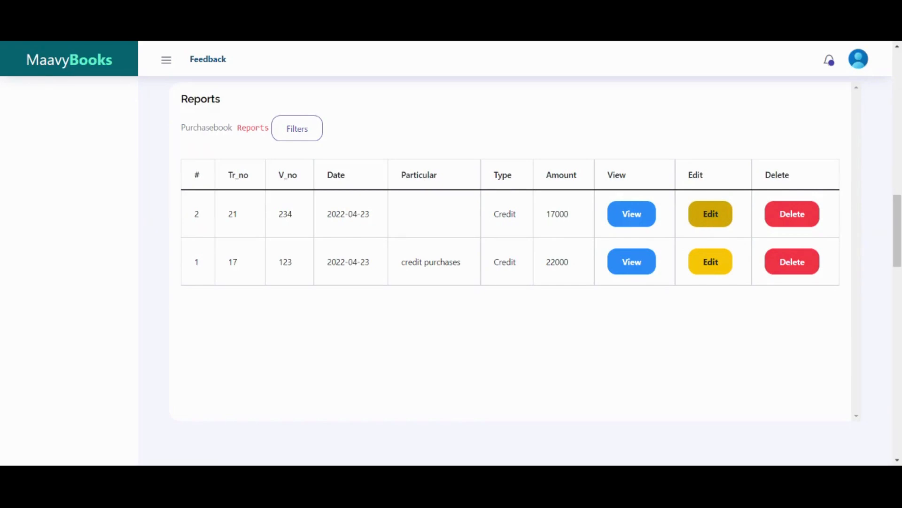
{"action": "left_click", "coordinate": [711, 214]}
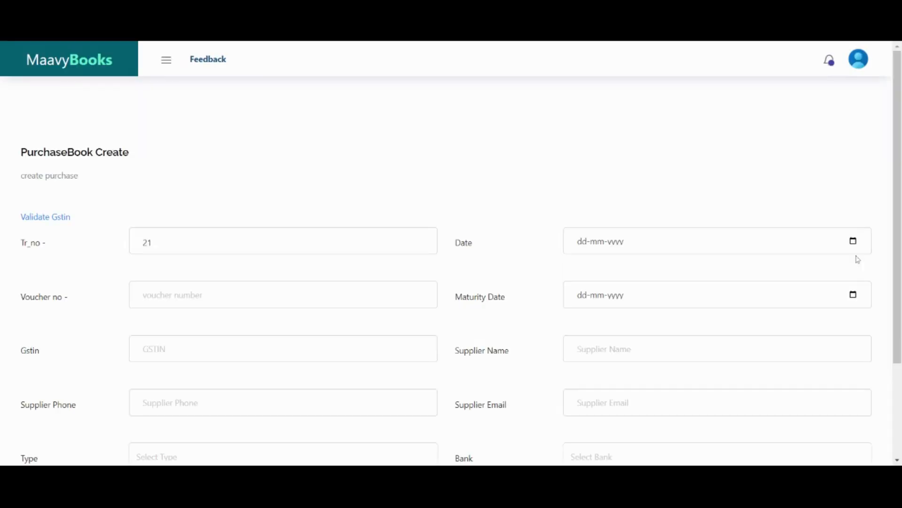
{"action": "scroll", "coordinate": [853, 282], "scroll_direction": "down", "scroll_amount": 3}
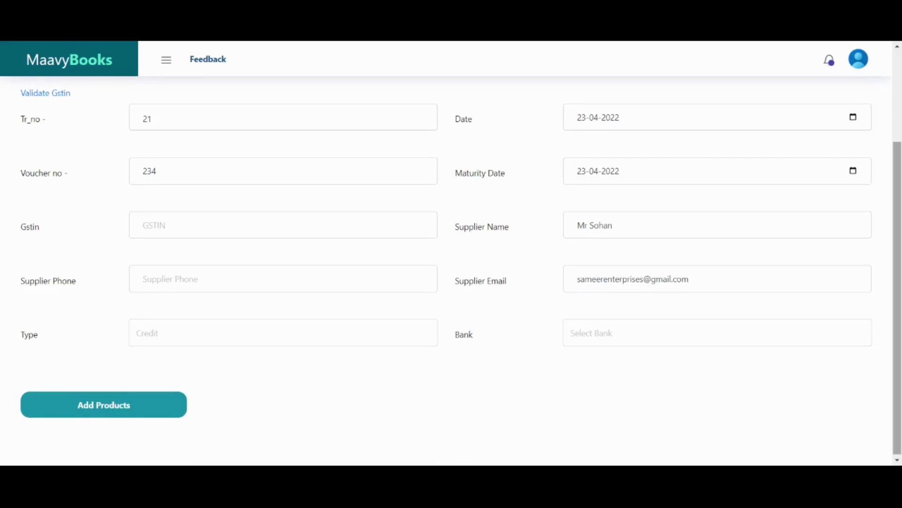
{"action": "left_click_drag", "start_coordinate": [897, 154], "coordinate": [888, 349]}
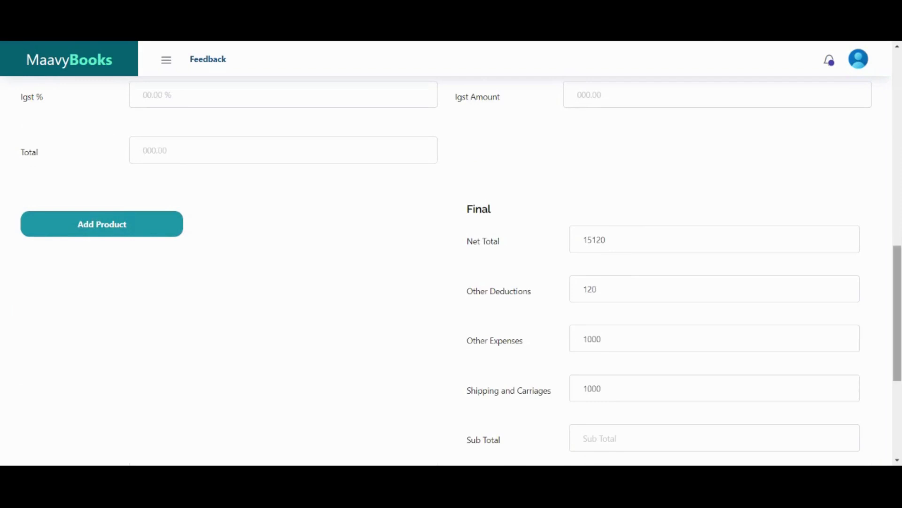
{"action": "scroll", "coordinate": [840, 393], "scroll_direction": "down", "scroll_amount": 5}
{"action": "left_click", "coordinate": [82, 383]}
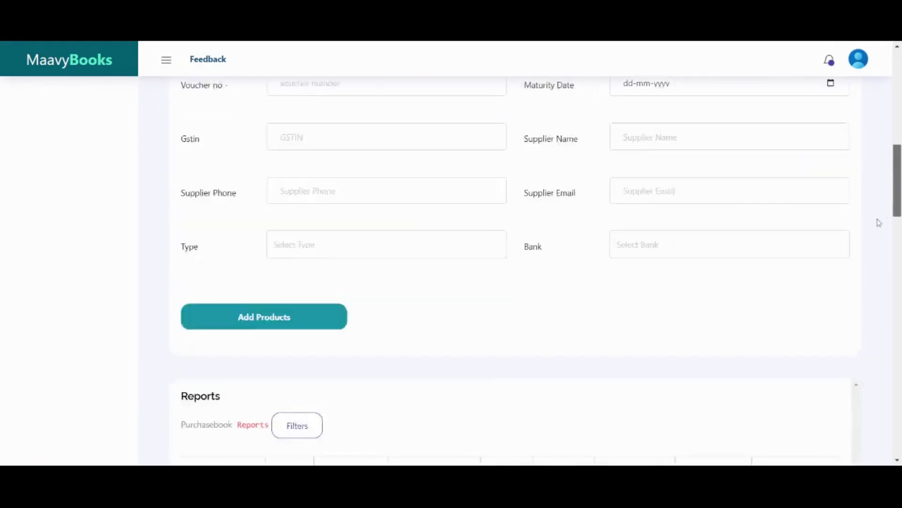
Delete the 17000 credit purchase from the purchase book reports and return to the purchase book summary
{"action": "scroll", "coordinate": [884, 208], "scroll_direction": "down", "scroll_amount": 9}
{"action": "scroll", "coordinate": [799, 260], "scroll_direction": "up", "scroll_amount": 3}
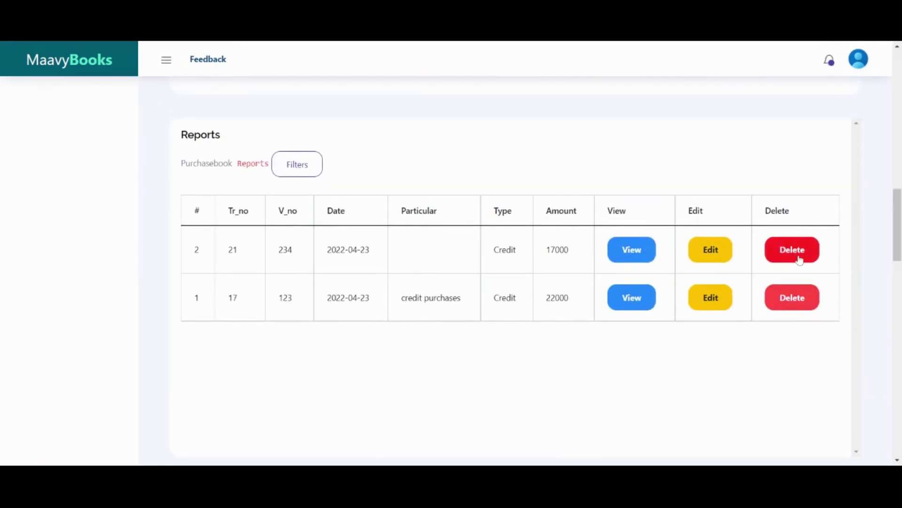
{"action": "left_click", "coordinate": [799, 260]}
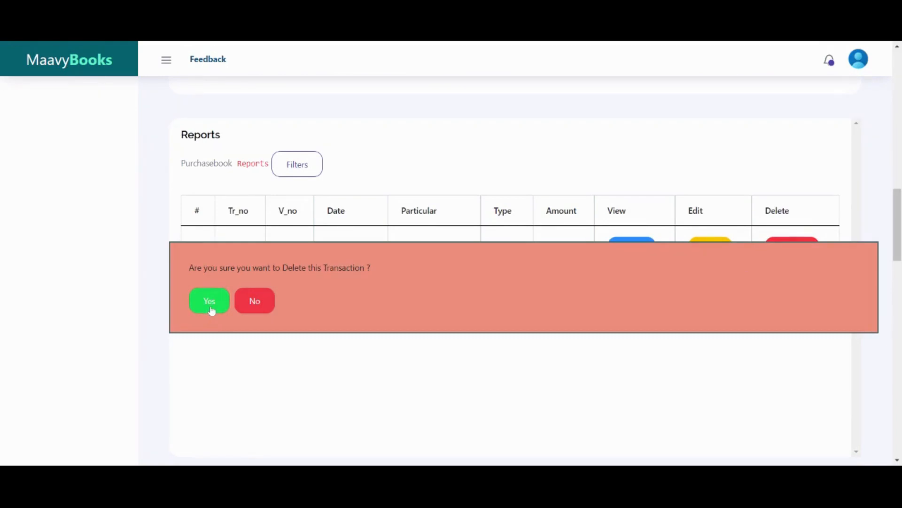
{"action": "left_click", "coordinate": [254, 302]}
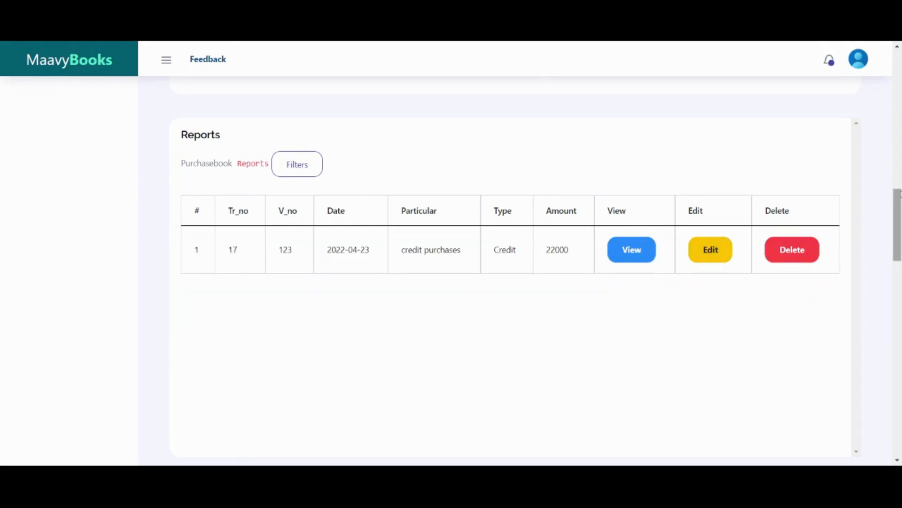
{"action": "left_click_drag", "start_coordinate": [898, 217], "coordinate": [896, 45]}
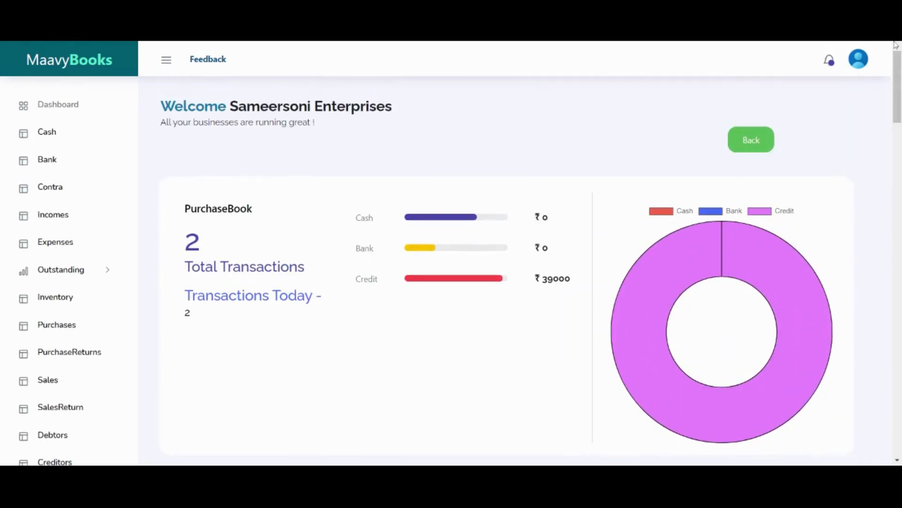